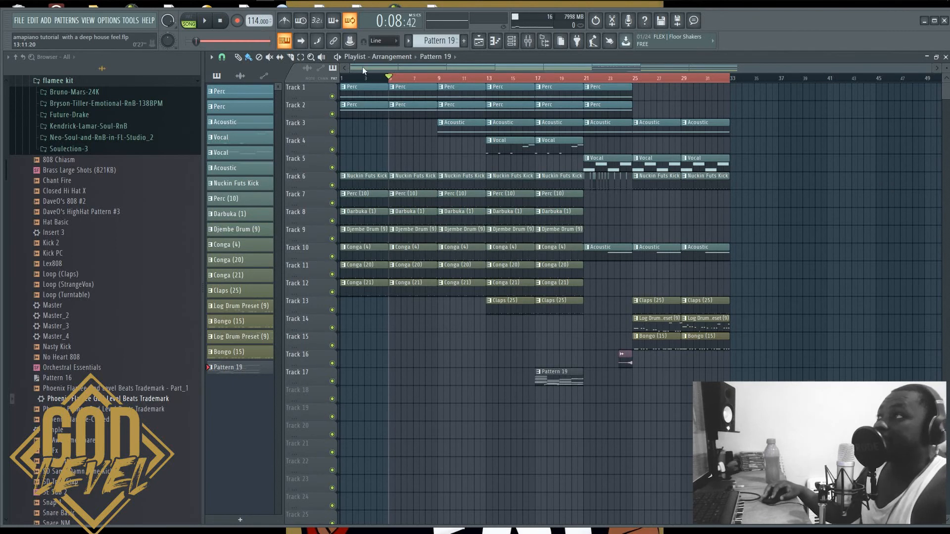
- Play the arrangement from bar 9 to preview the full beat, with the program maximized and the playlist zoomed in, and stop playback
left_click(441, 79)
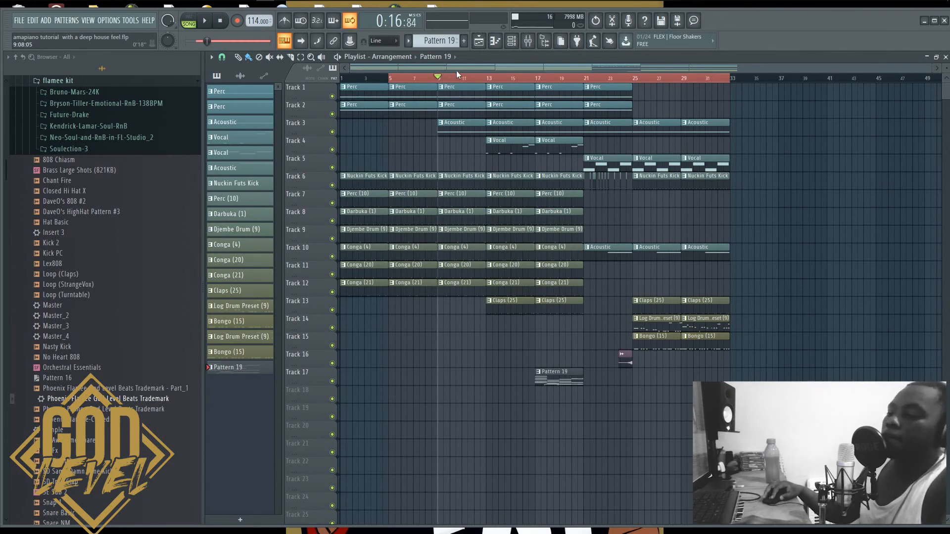
key("space")
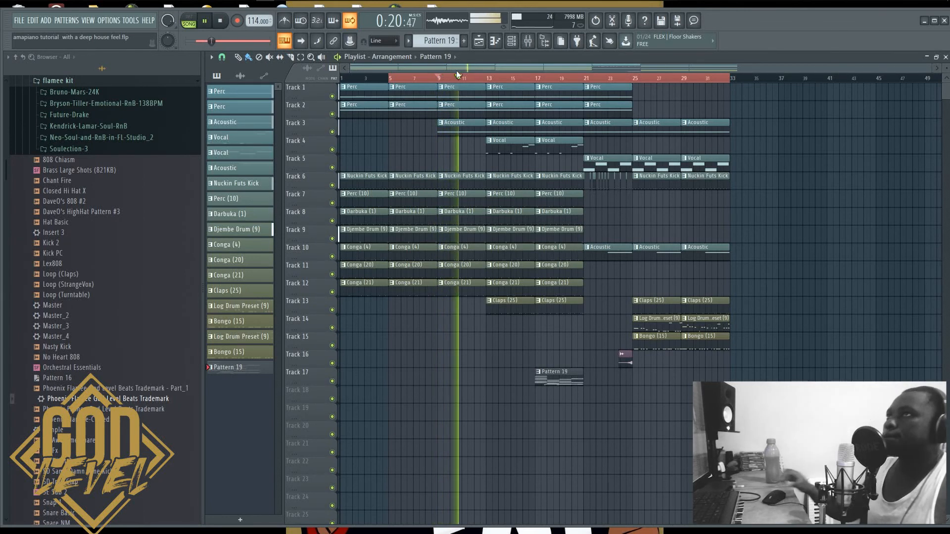
left_click(932, 21)
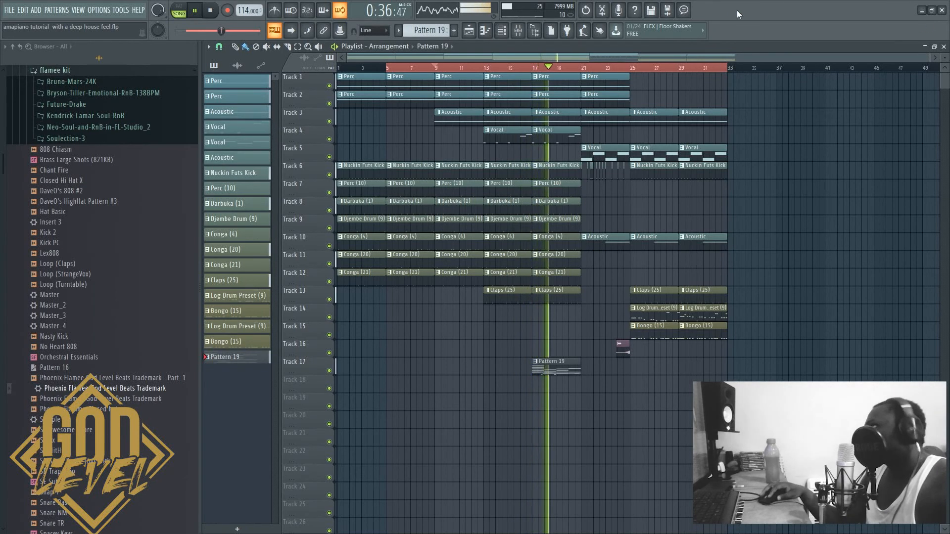
left_click_drag(927, 55, 883, 55)
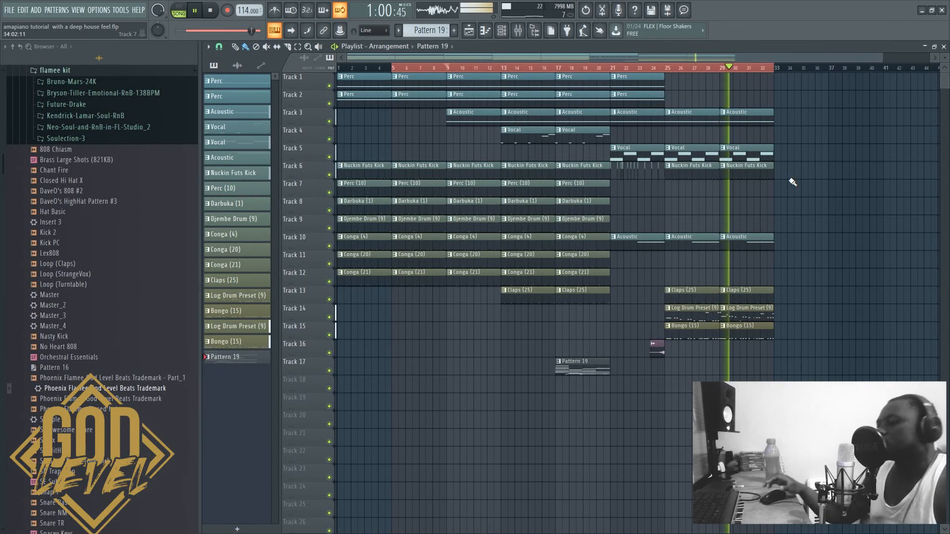
key("space")
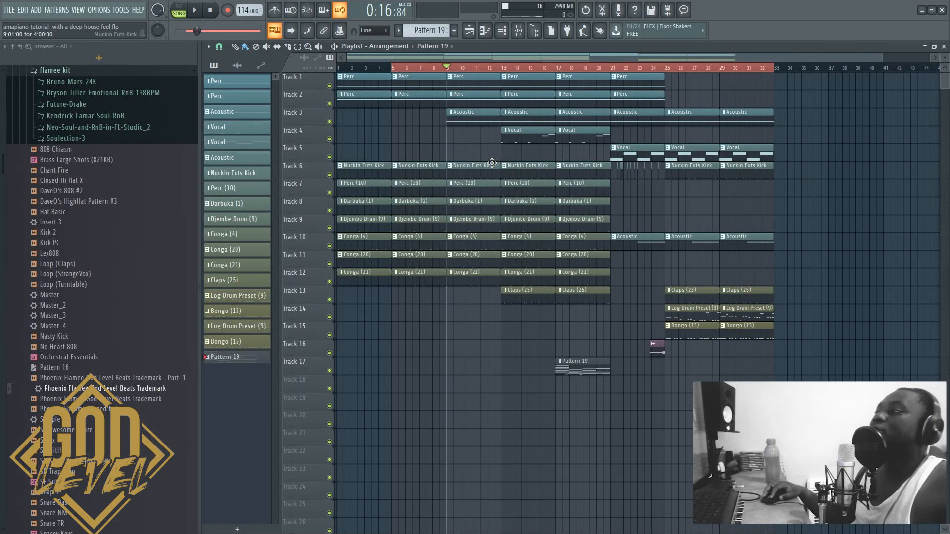
- Open the first Perc pattern and its Arcade kit Think Back in play view, and audition the pattern on its own
double_click(463, 81)
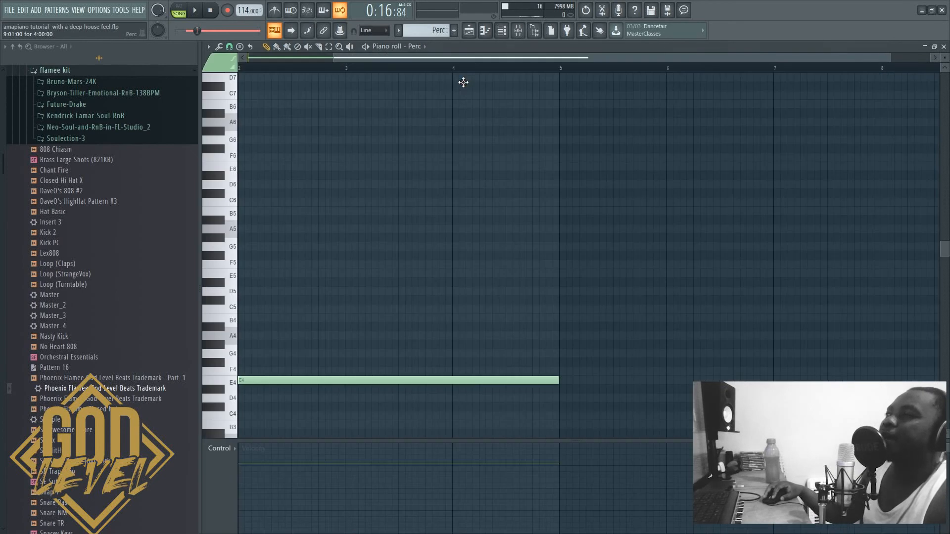
left_click(501, 31)
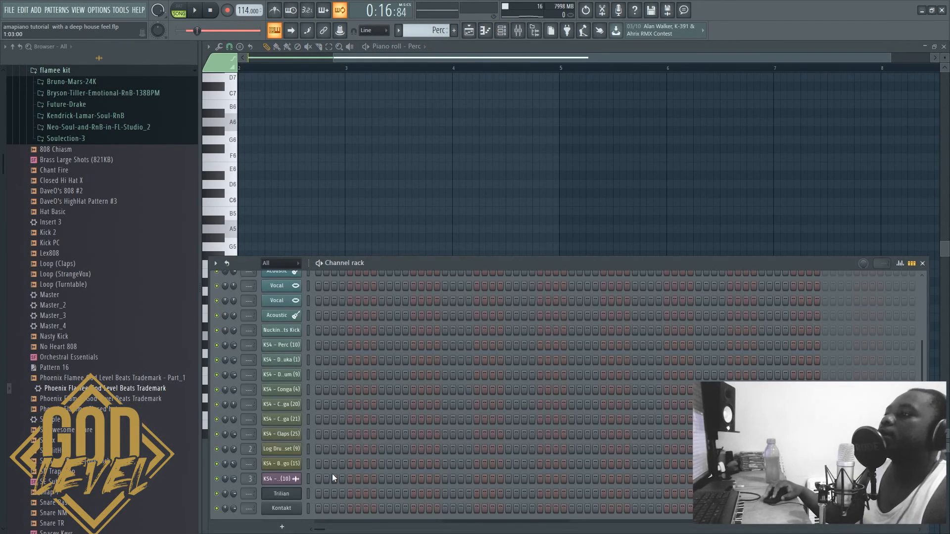
left_click(289, 286)
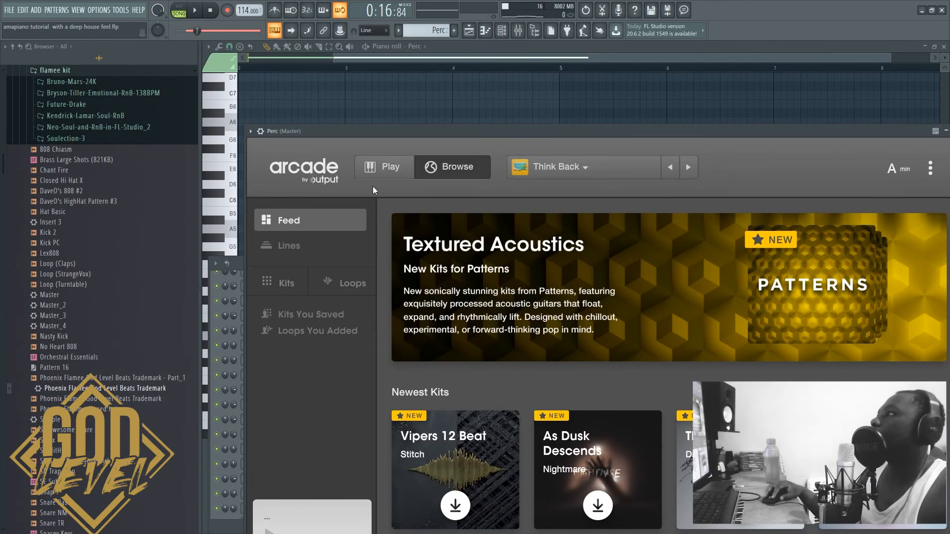
left_click(391, 168)
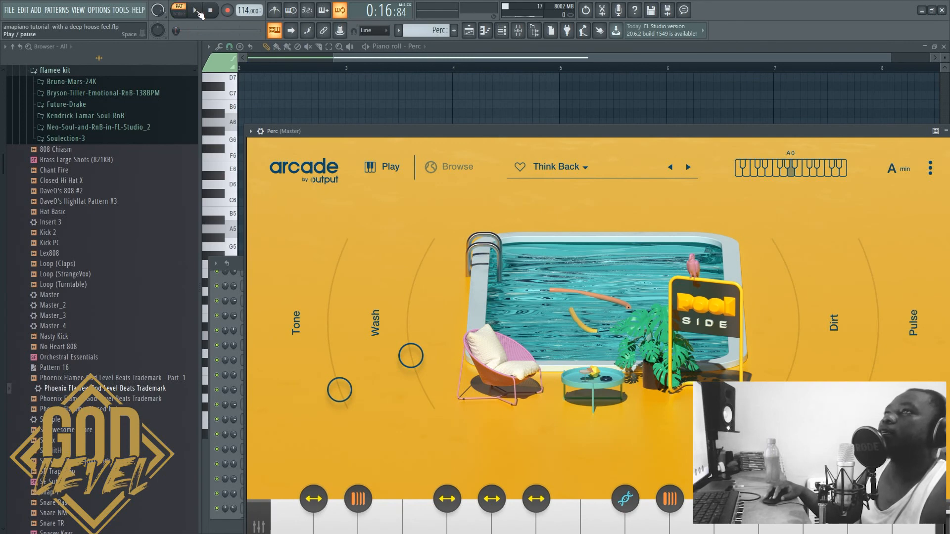
left_click(197, 11)
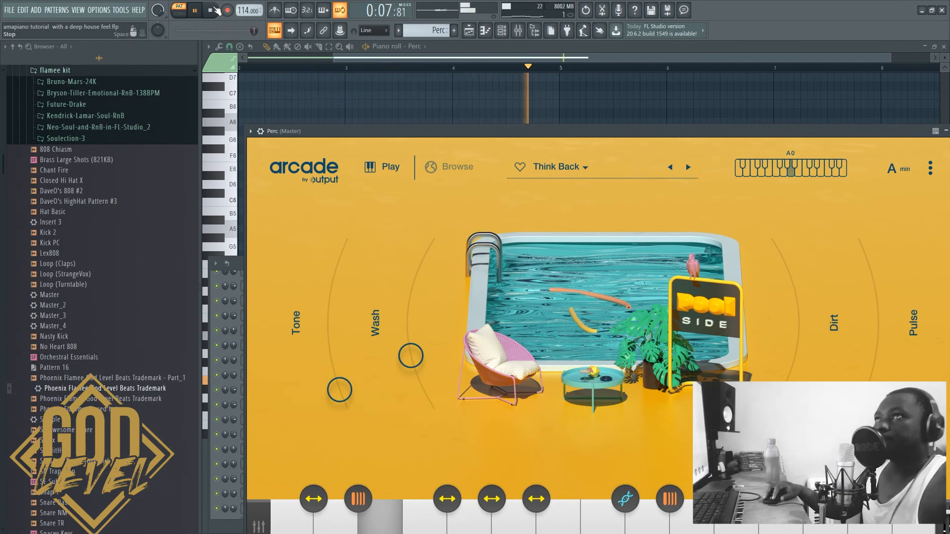
left_click(216, 9)
left_click(216, 10)
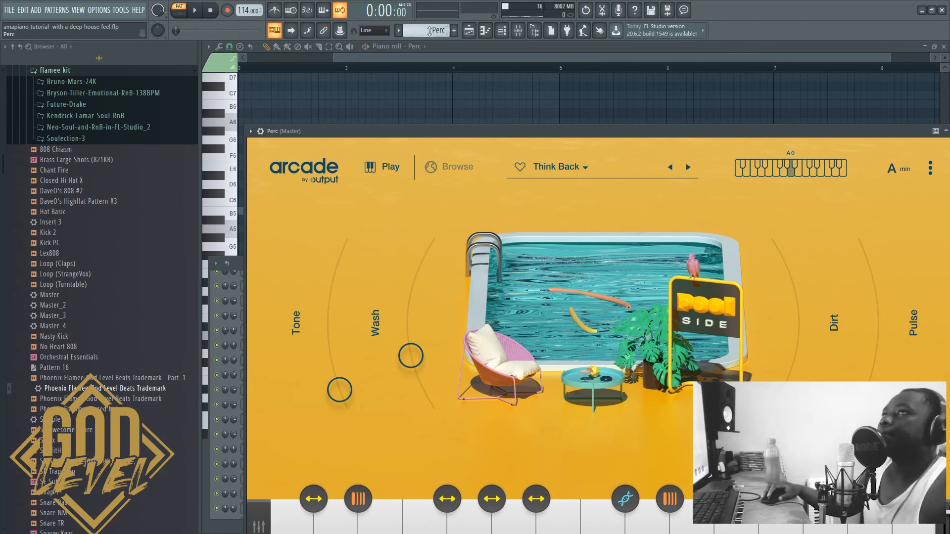
- Examine the second Perc pattern's notes from their start, audition the pattern, and open its Arcade instrument from the channel rack
left_click(469, 30)
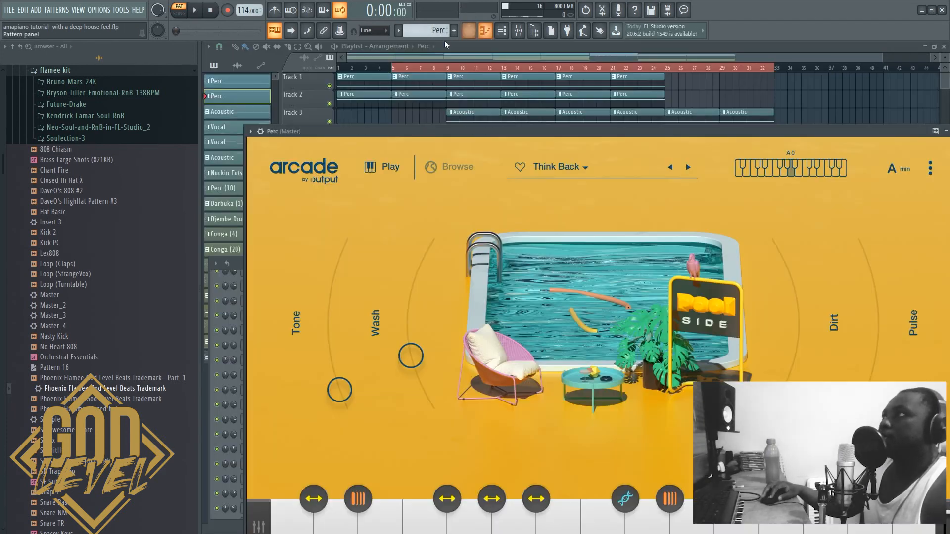
double_click(423, 96)
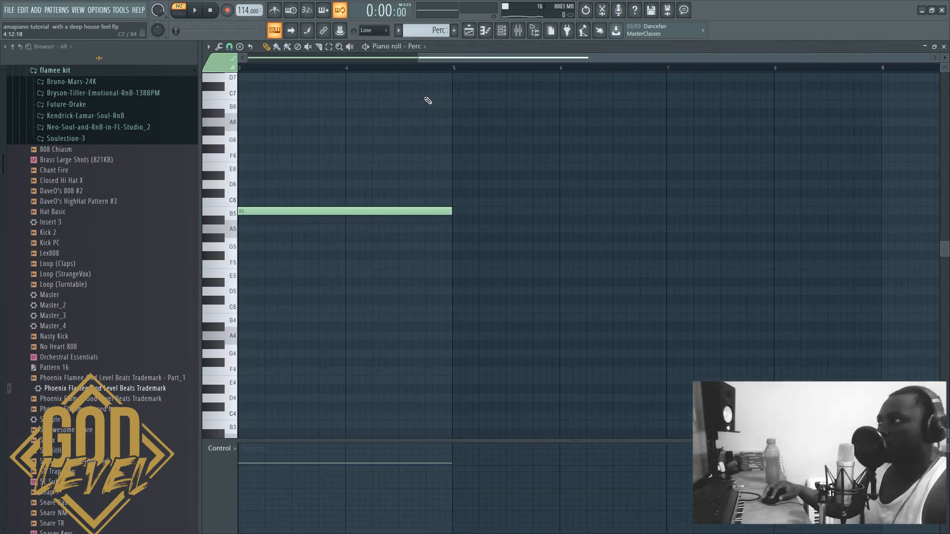
left_click_drag(428, 58, 247, 57)
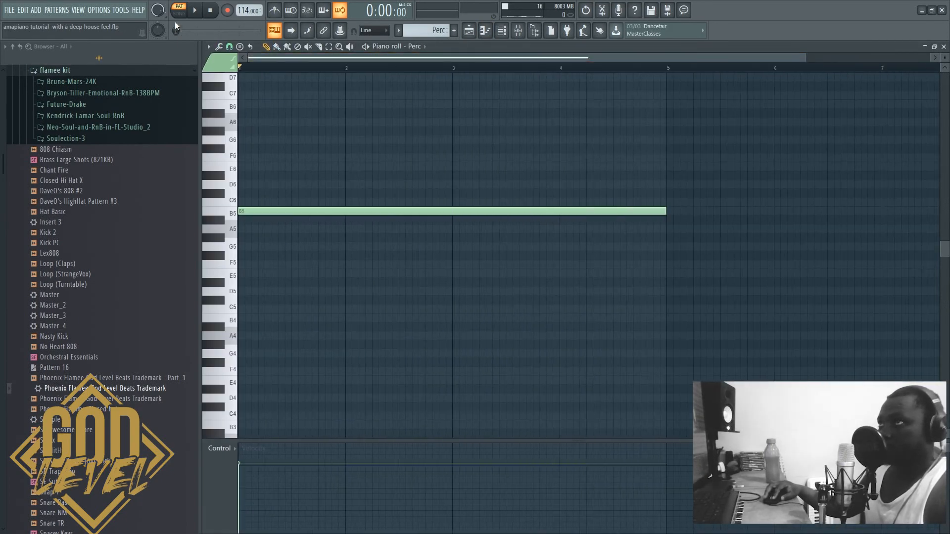
left_click(197, 10)
left_click(469, 31)
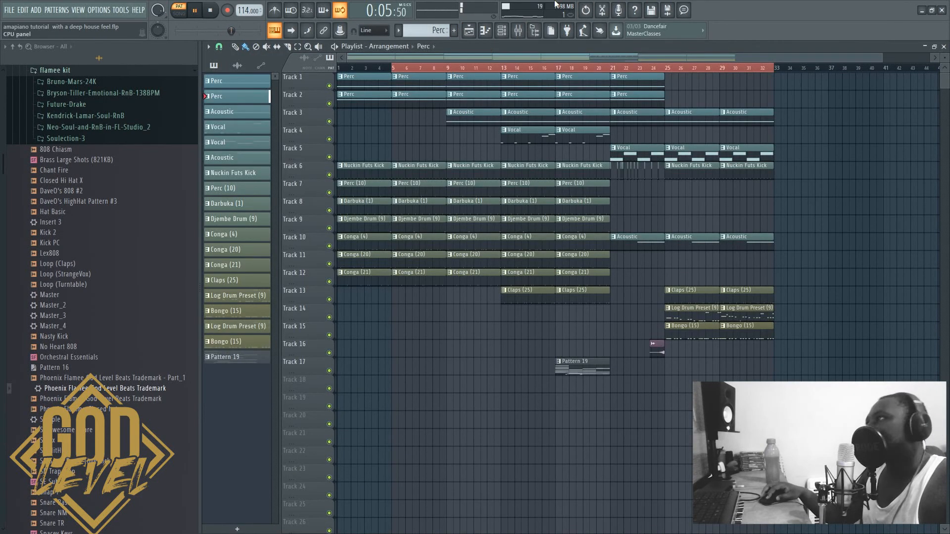
left_click(502, 30)
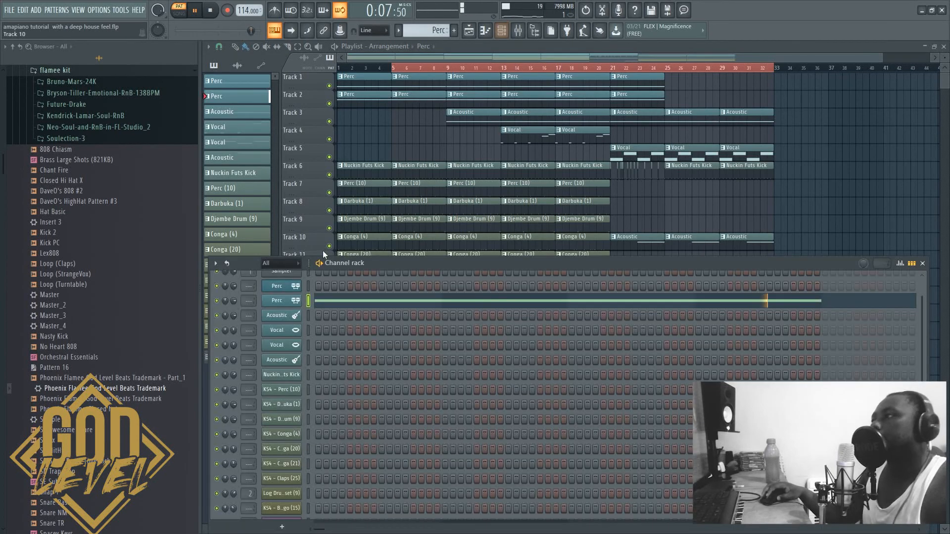
left_click(298, 303)
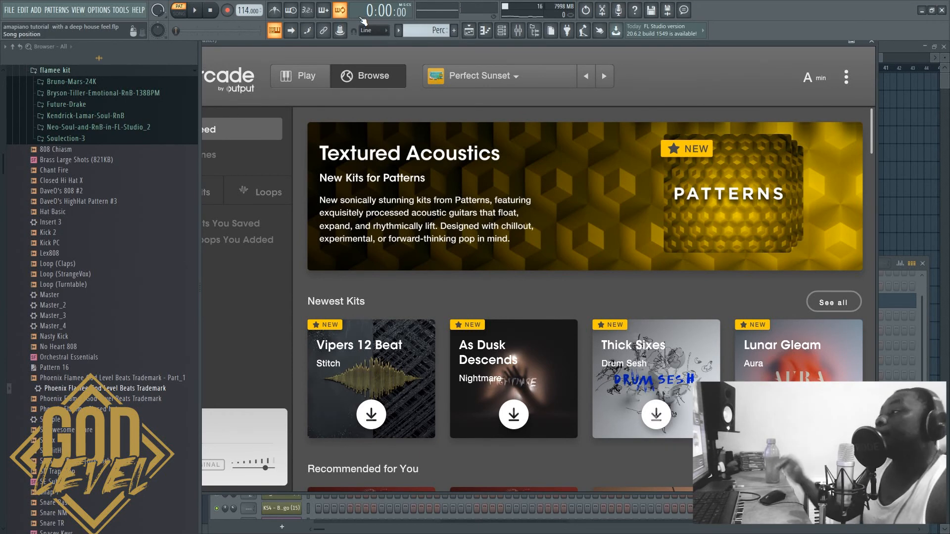
- Bring the channel rack forward and move it higher, and audition the first Acoustic pattern followed by the first Vocal pattern
left_click(924, 304)
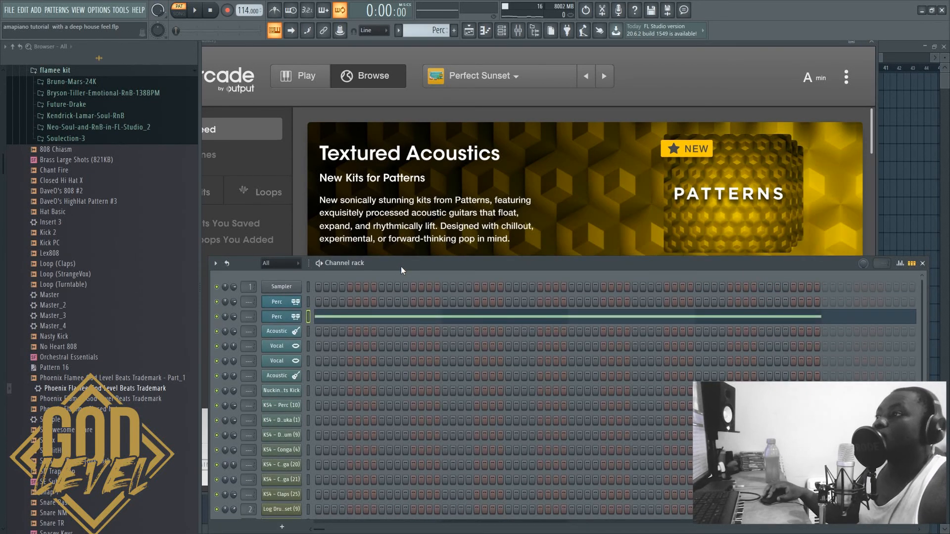
left_click_drag(400, 267, 417, 218)
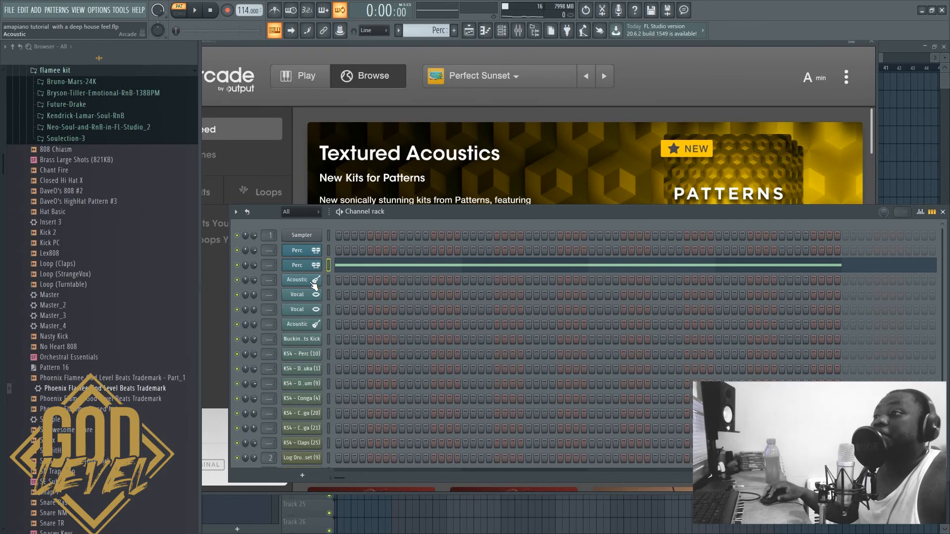
scroll(421, 33, "down", 1)
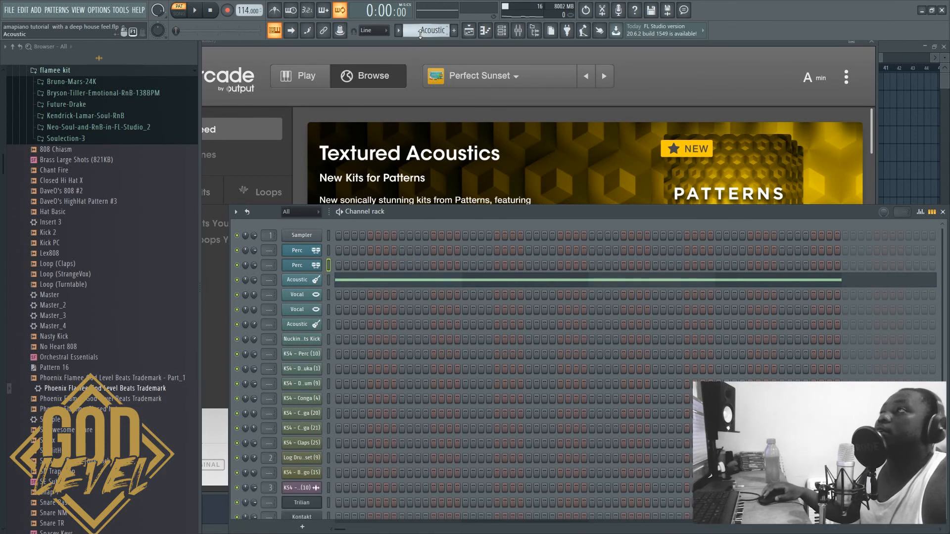
left_click(196, 16)
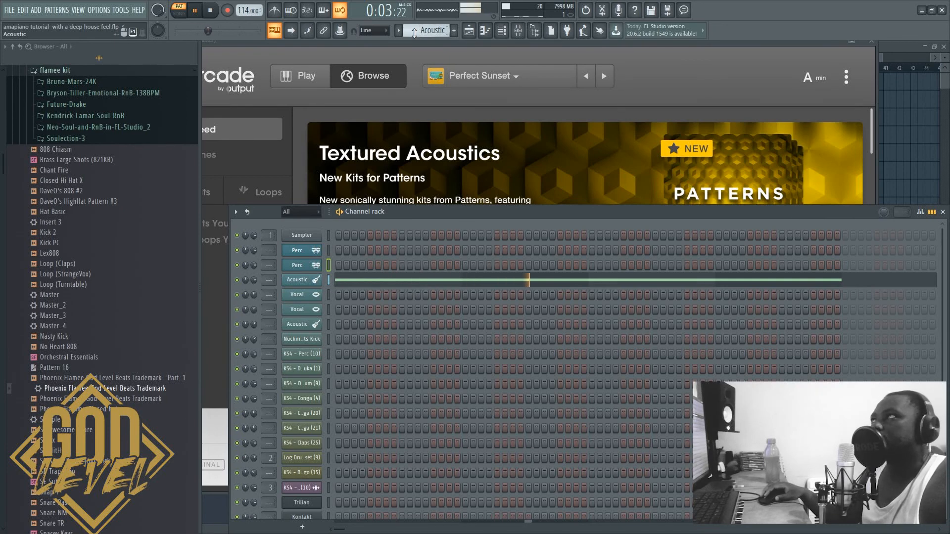
scroll(416, 32, "down", 1)
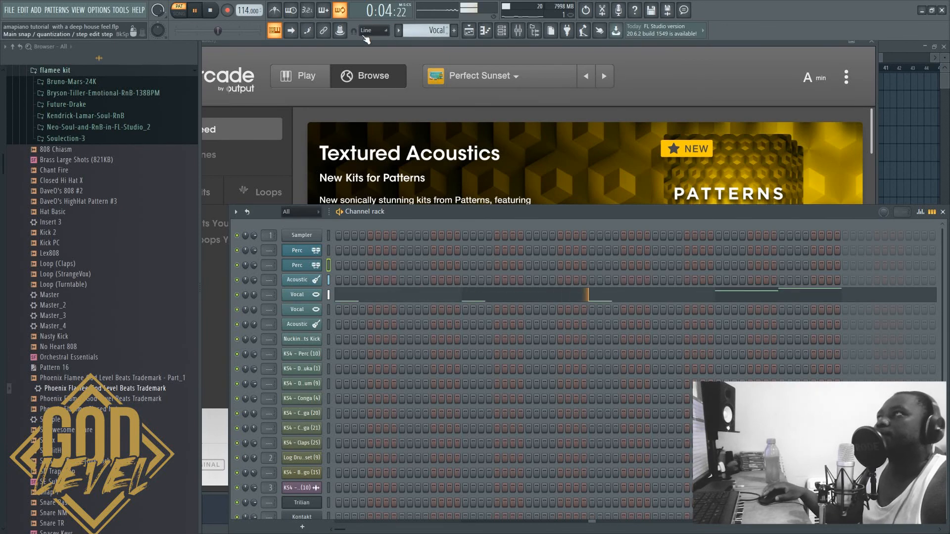
left_click(211, 10)
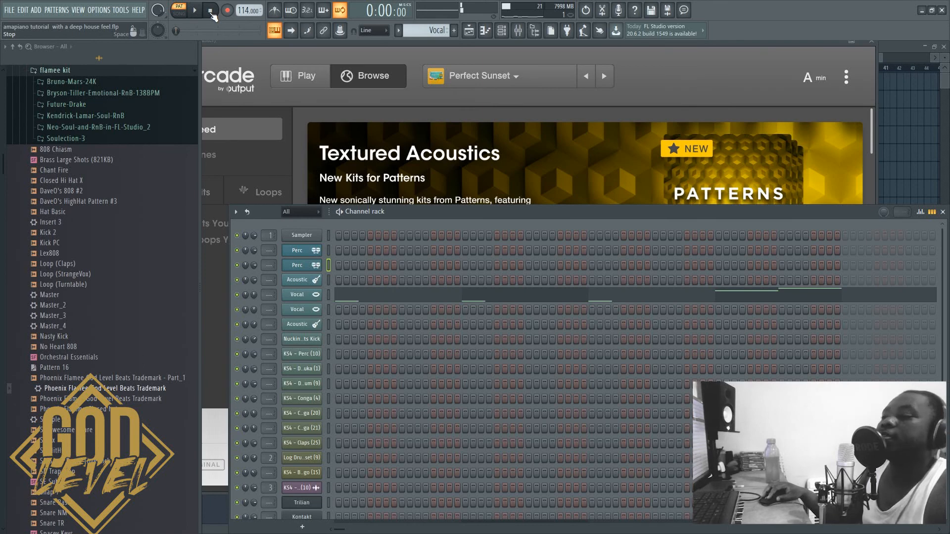
- Show the first Vocal channel's Arcade kit Give and Take in play view and audition its pattern
left_click(297, 293)
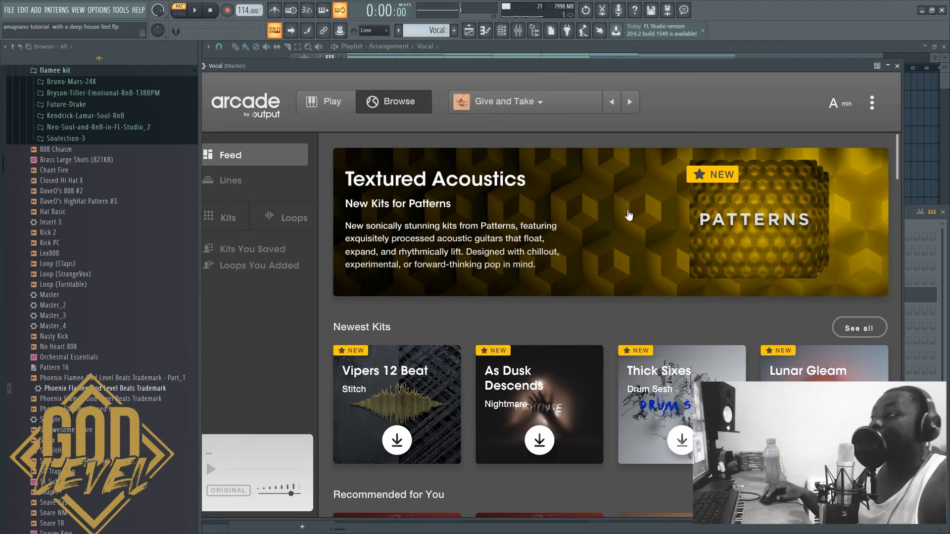
left_click(339, 112)
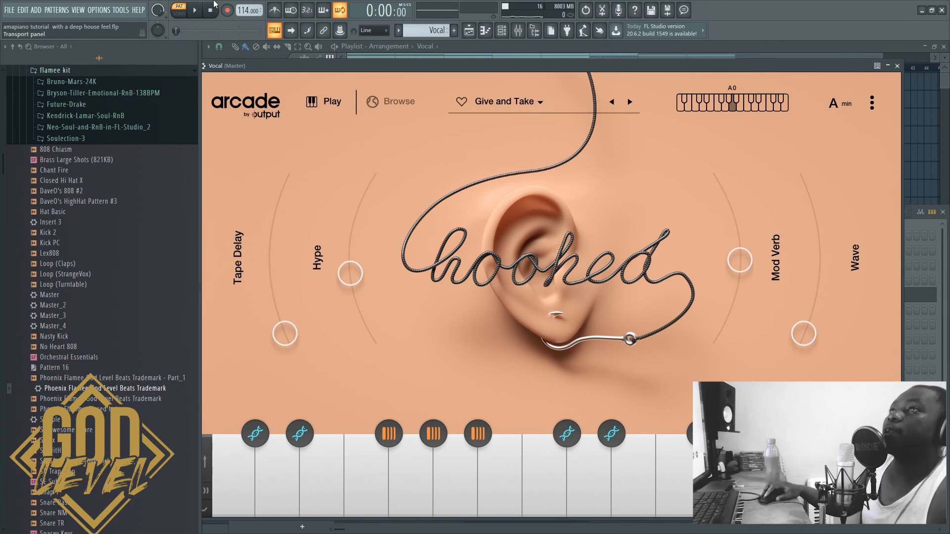
left_click(204, 10)
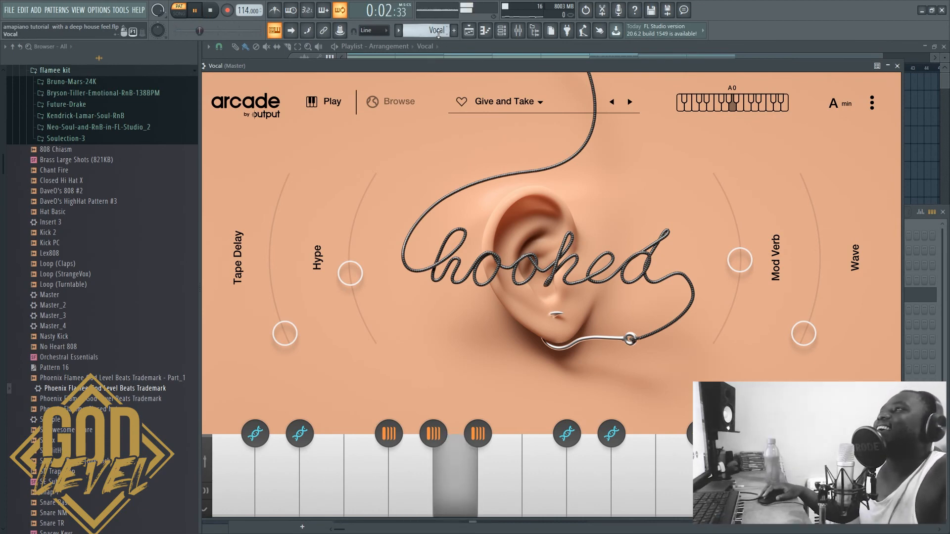
- Audition the second Acoustic pattern while showing the playlist and the channel rack
scroll(433, 30, "down", 1)
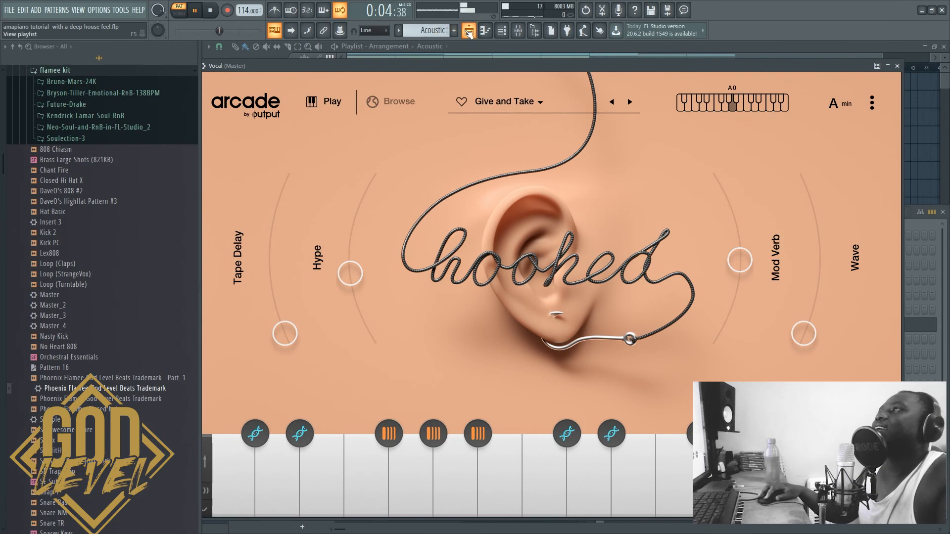
left_click(468, 31)
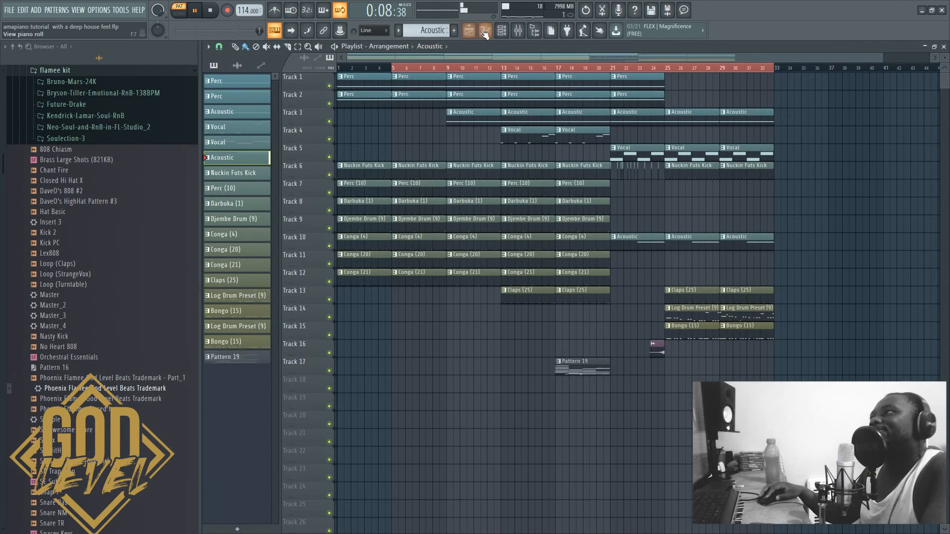
left_click(502, 32)
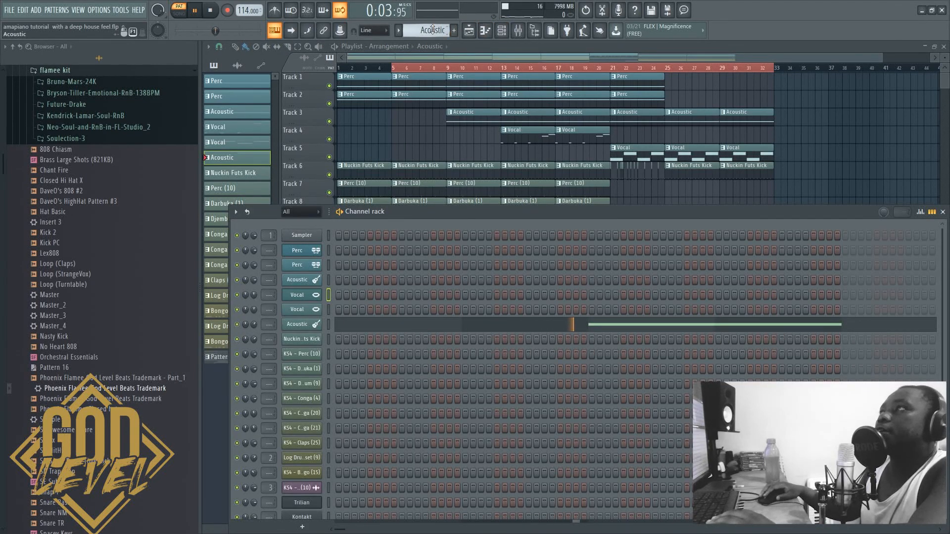
- Audition the second Vocal pattern from its start, check the Vocal Arcade kit, and return to the playlist with playback stopped
scroll(432, 30, "up", 1)
key("space")
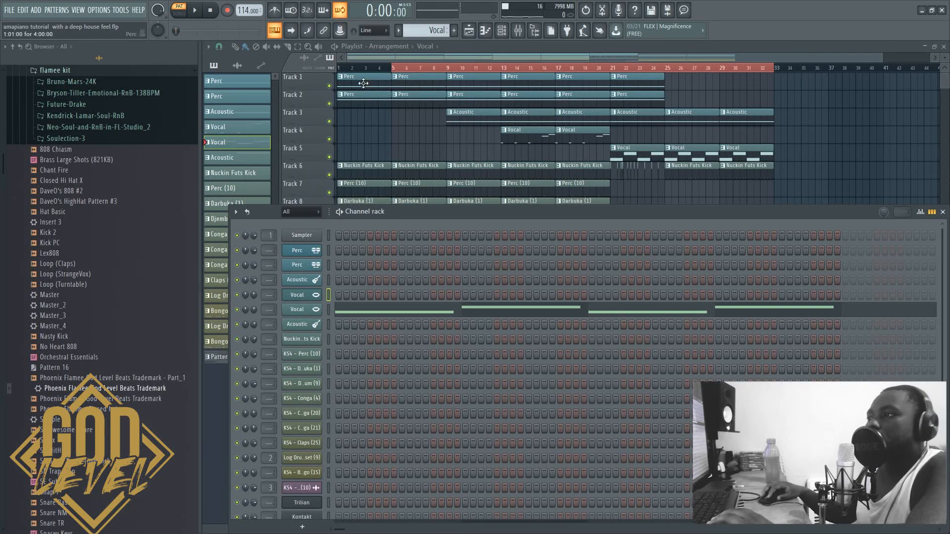
key("space")
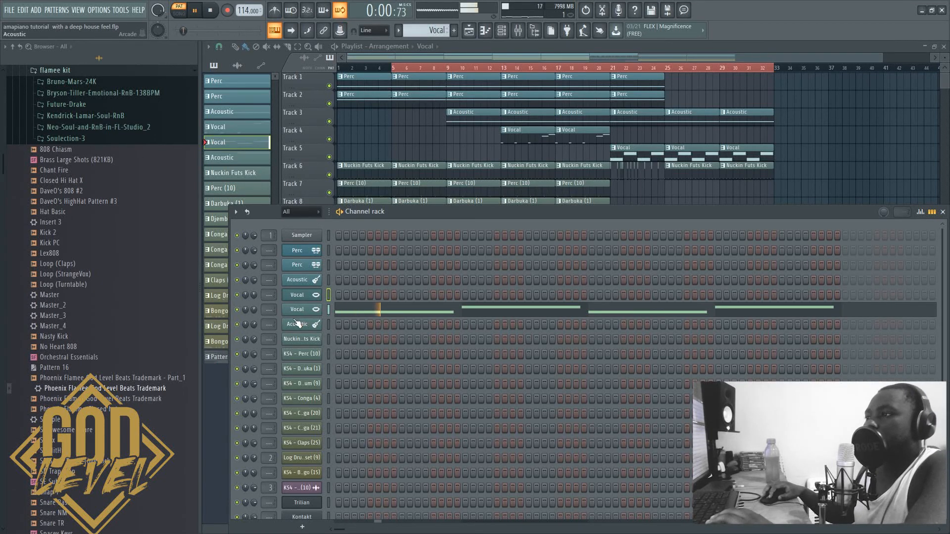
left_click(297, 295)
left_click(360, 72)
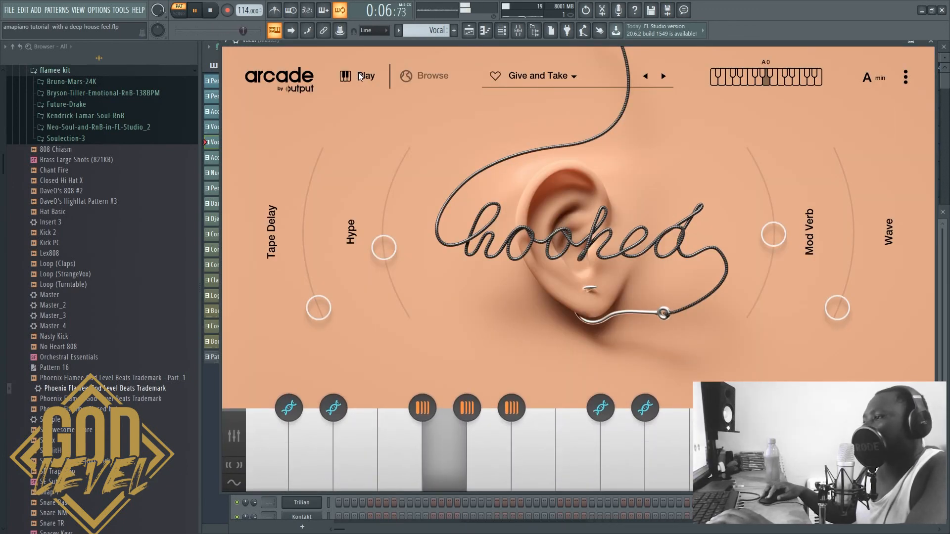
left_click(468, 30)
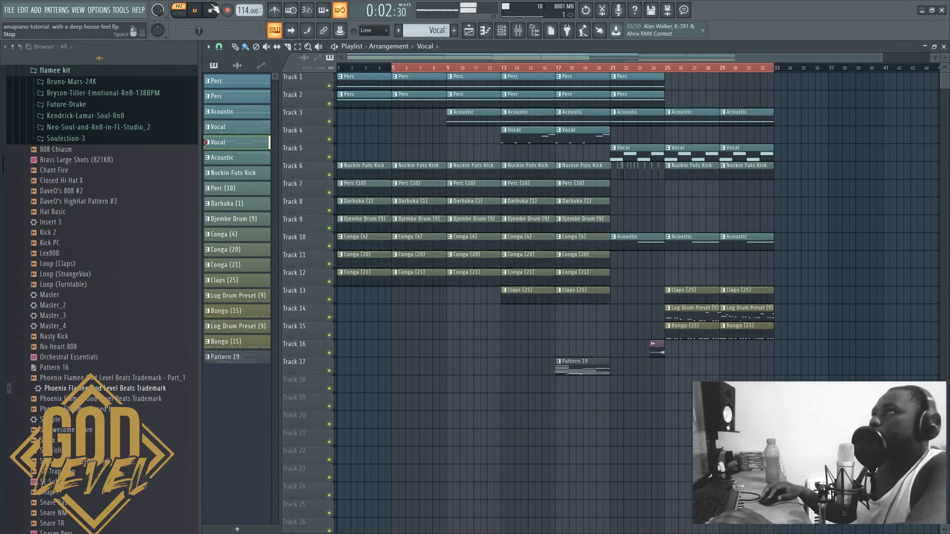
key("space")
- Select the Nuckin Futs Kick pattern, show its channel's sampler settings from the channel rack, and audition the pattern
scroll(432, 31, "down", 1)
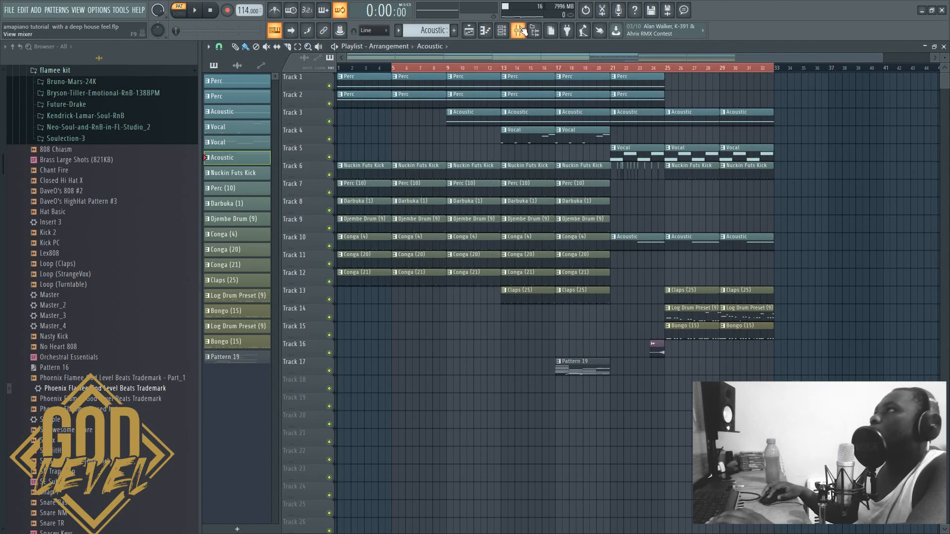
scroll(438, 32, "down", 1)
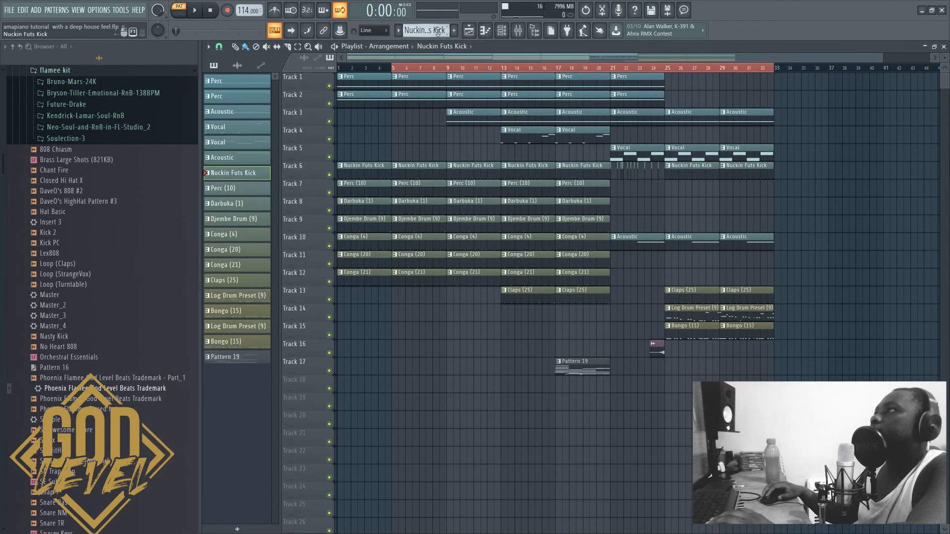
left_click(502, 31)
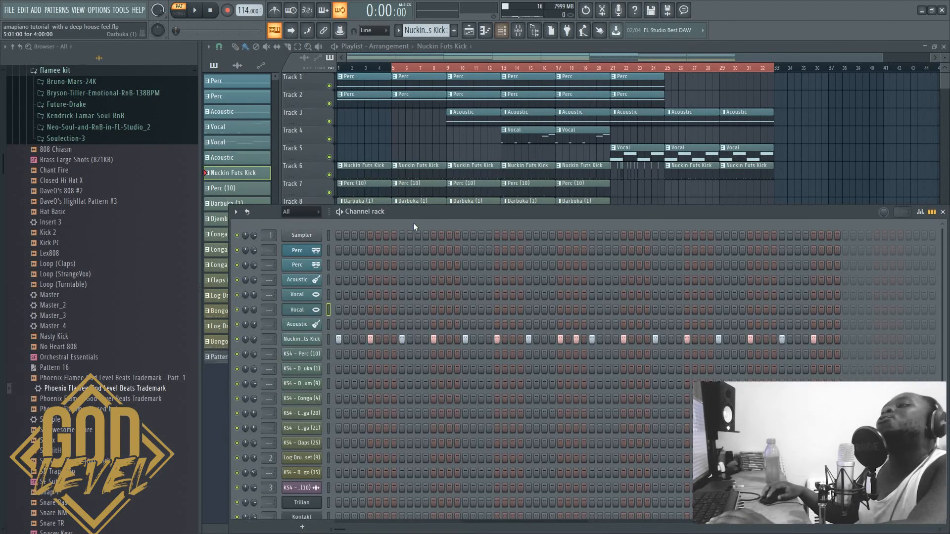
left_click(323, 340)
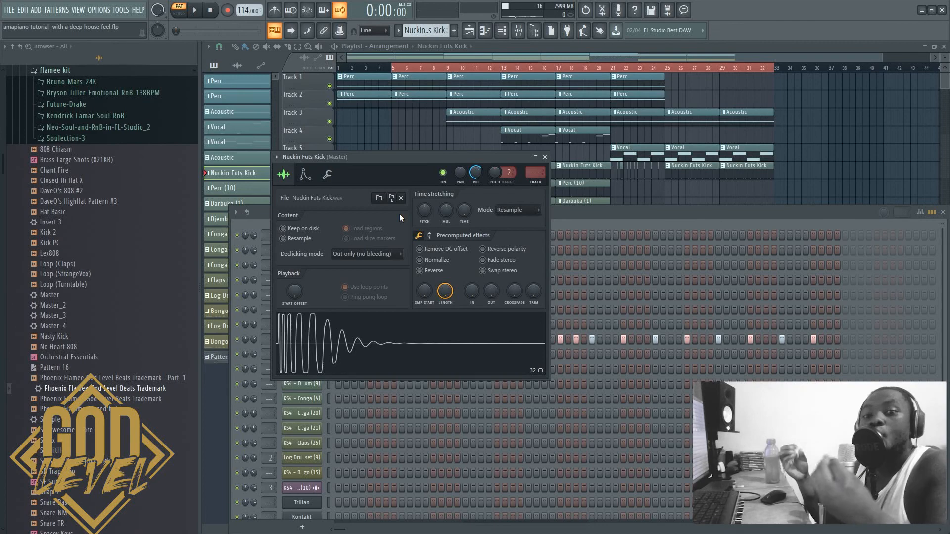
left_click(598, 213)
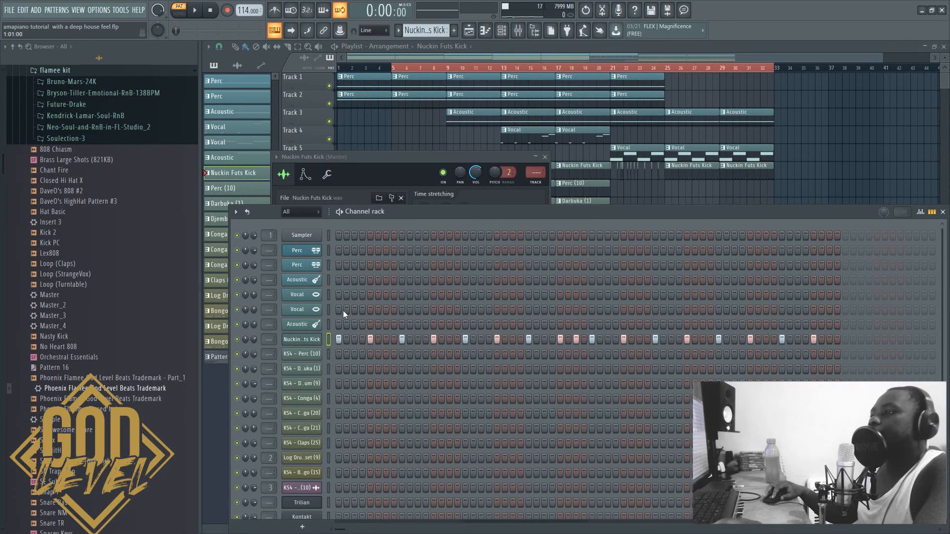
left_click(317, 341)
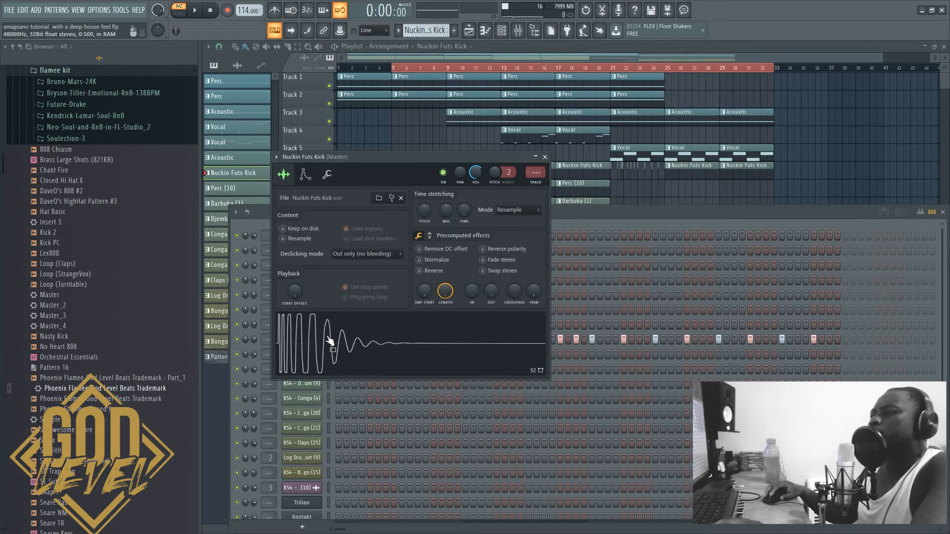
key("space")
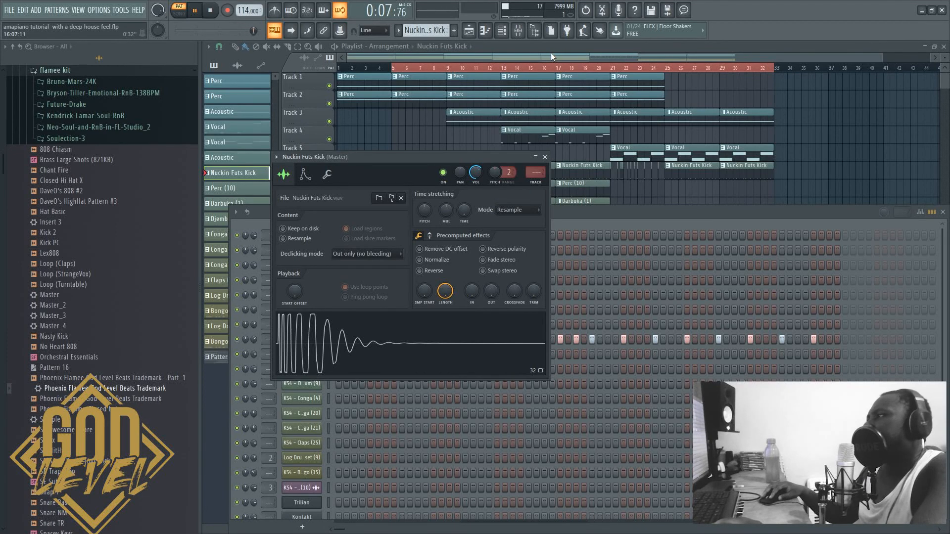
left_click(613, 213)
key("space")
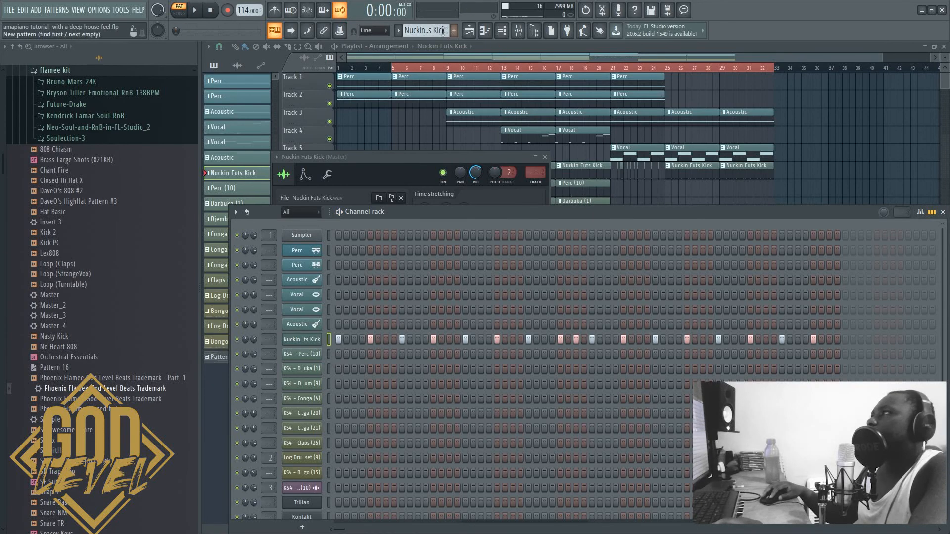
- Audition the Perc (10) pattern and return to the playlist with playback stopped
scroll(443, 30, "down", 1)
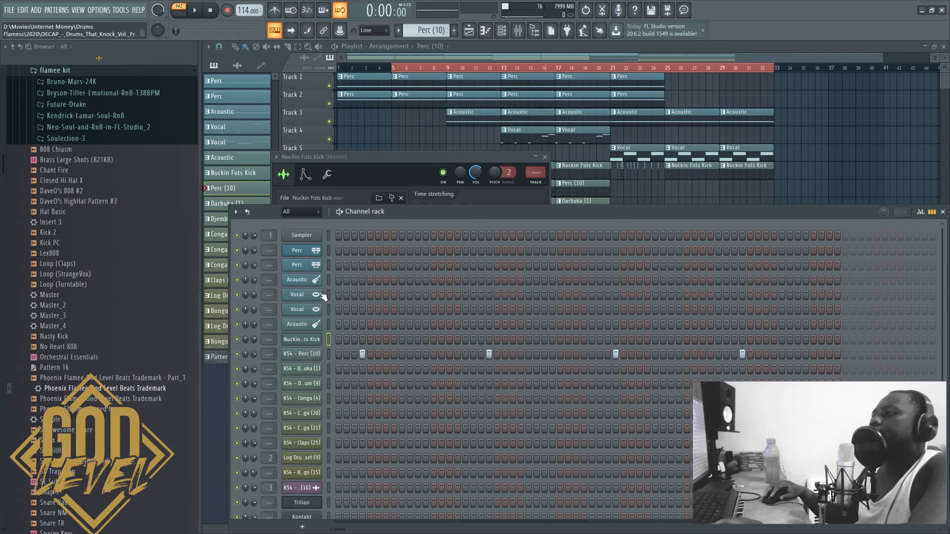
key("space")
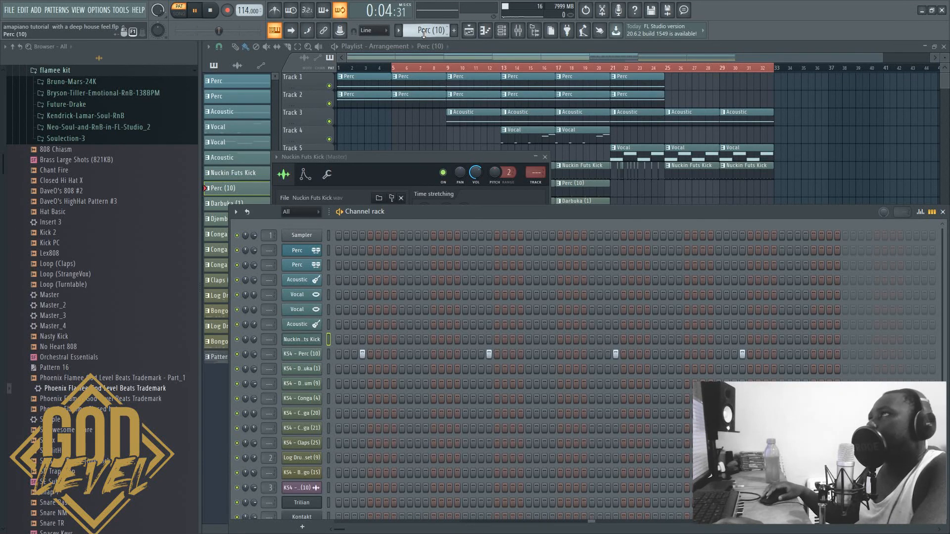
left_click(555, 45)
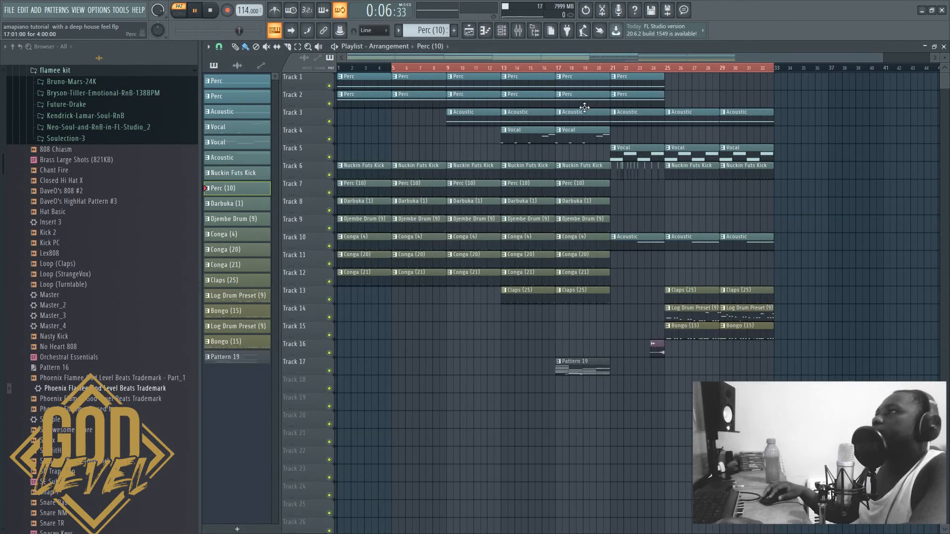
key("space")
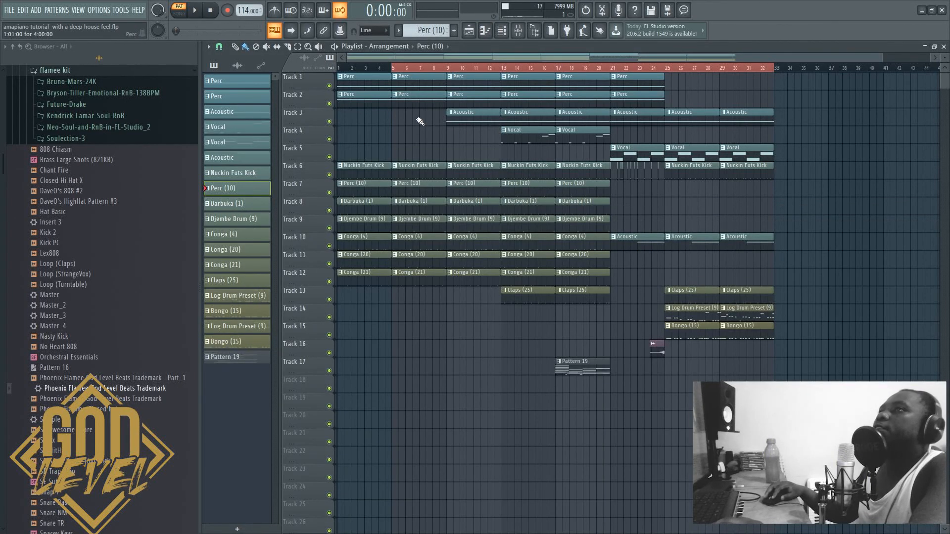
- Solo Track 1 in the playlist and unmute Tracks 2 through 7 alongside it
right_click(329, 86)
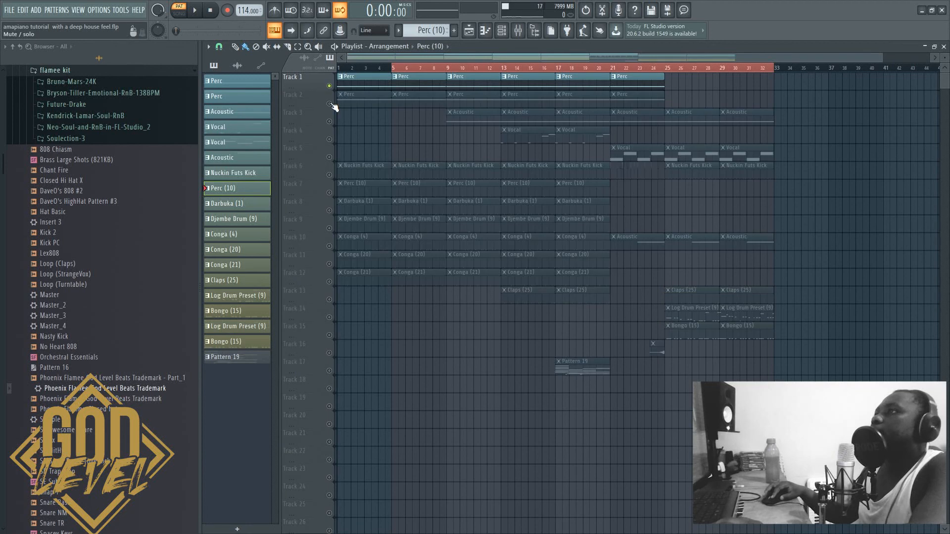
left_click(329, 104)
left_click(329, 121)
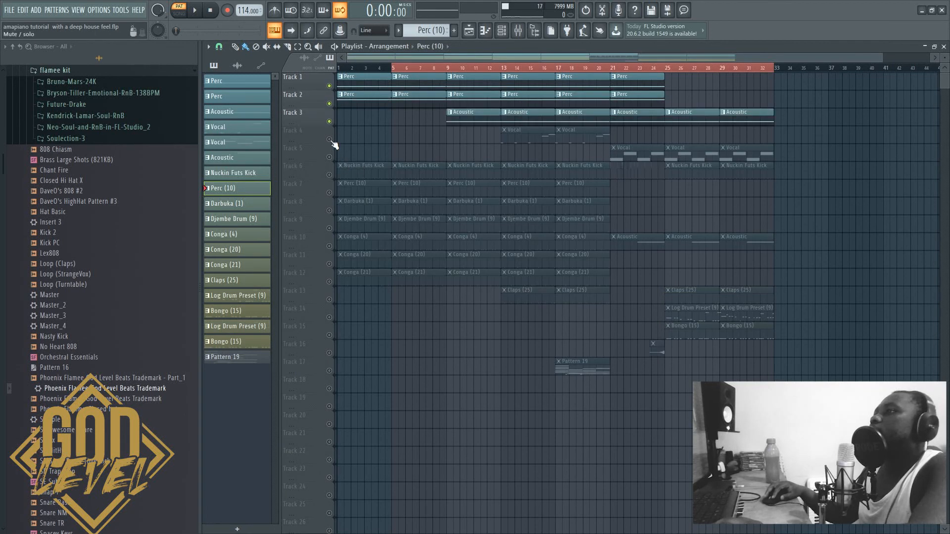
left_click(329, 140)
left_click(330, 157)
left_click(329, 175)
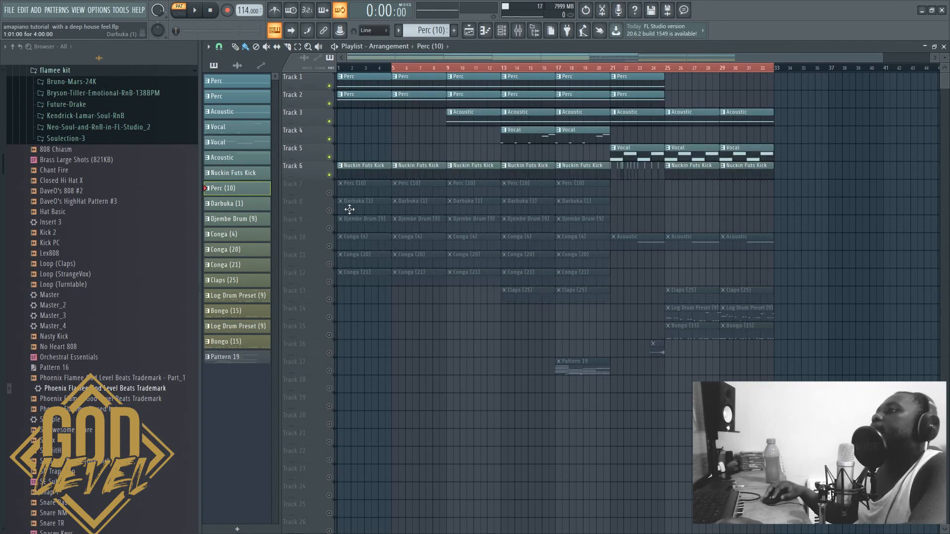
left_click(329, 193)
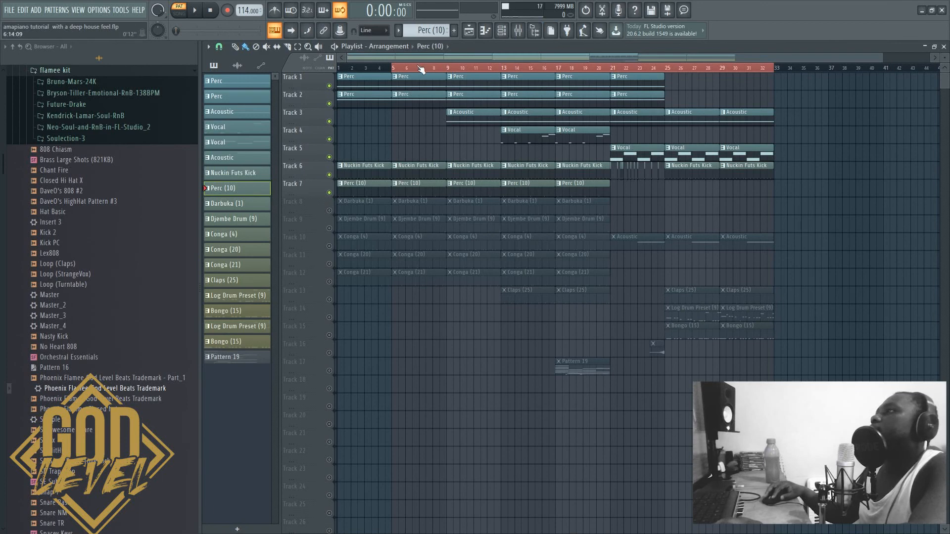
- Narrow the playlist's time selection to bars 13 through 20
left_click_drag(421, 69, 497, 68)
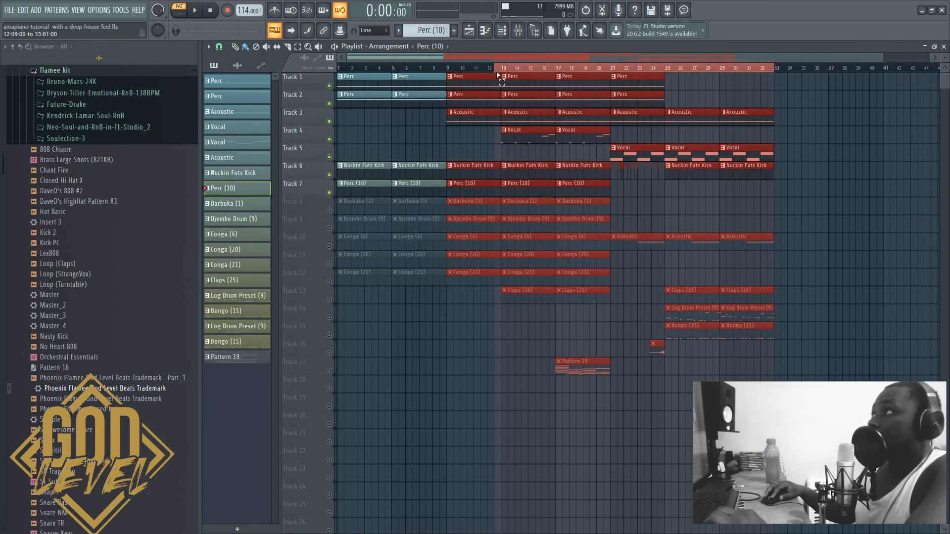
left_click_drag(498, 75, 500, 78)
left_click_drag(761, 75, 612, 74)
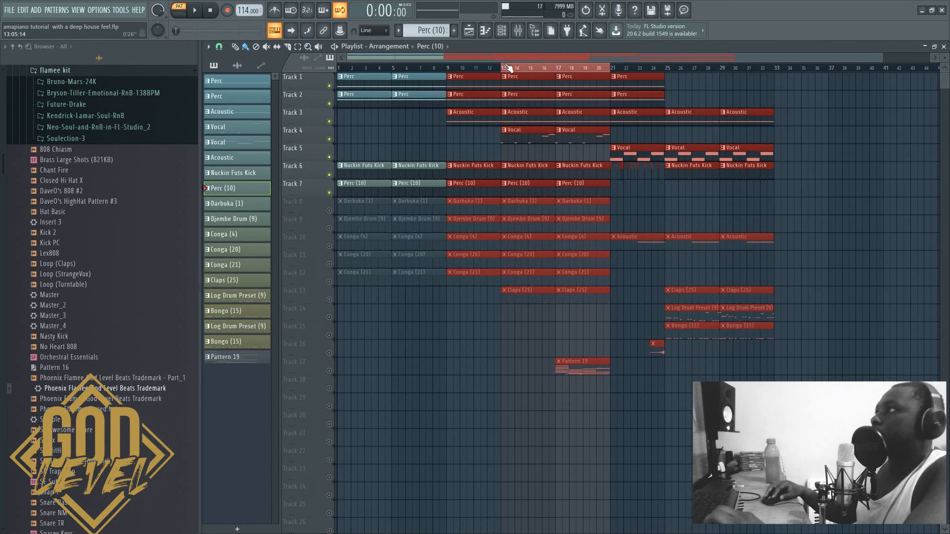
- Play the selected bars, unmute the Darbuka (1) track (Track 8) during playback, and stop
key("space")
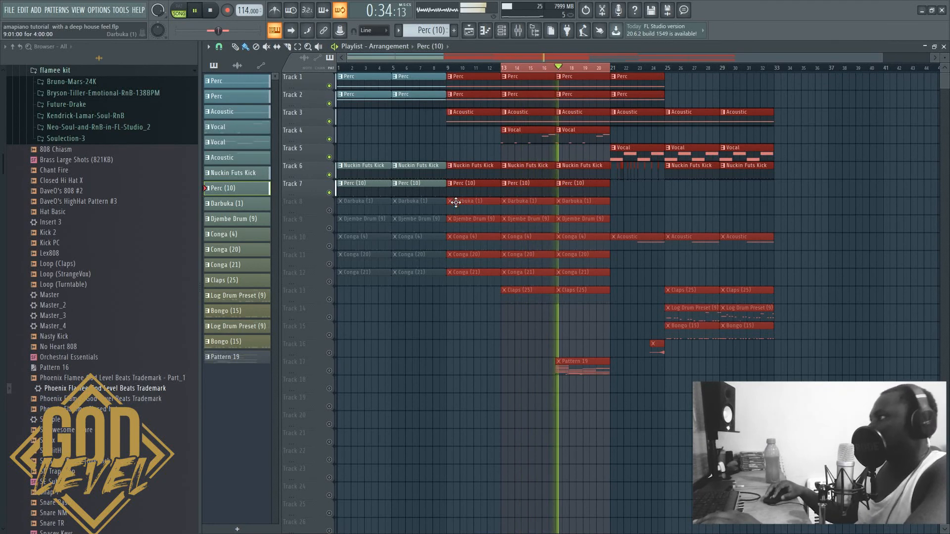
left_click(329, 210)
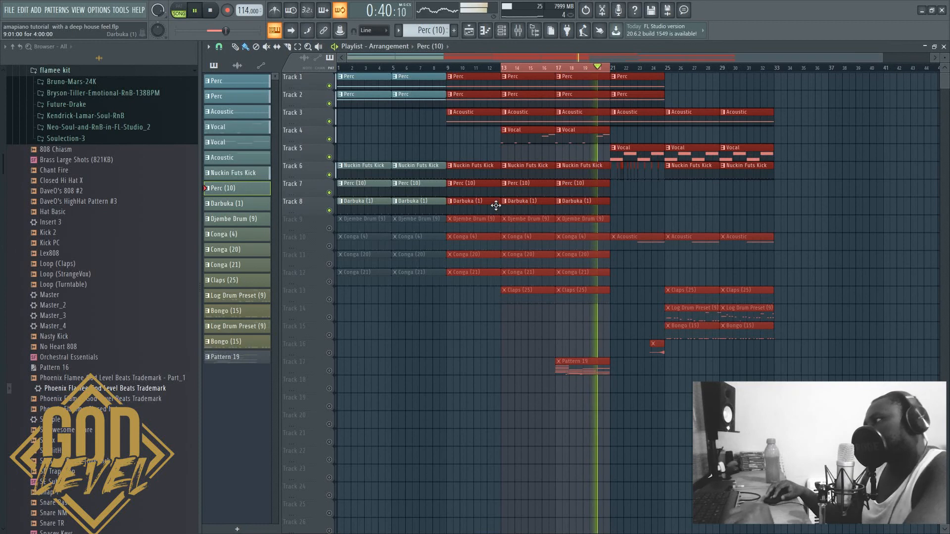
key("space")
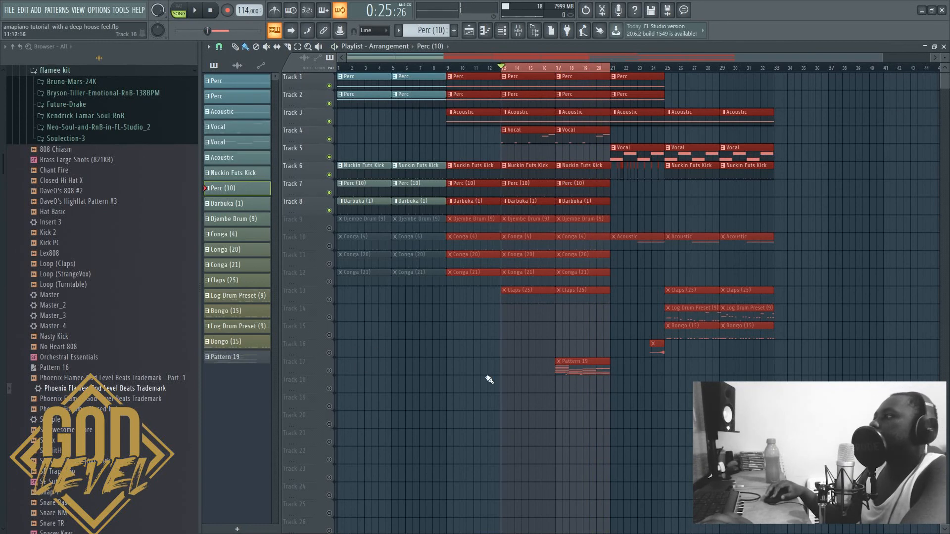
- Open Pattern 19's Trilian notes in the piano roll and place the channel rack higher in front of it
left_click(584, 361)
left_click(504, 367)
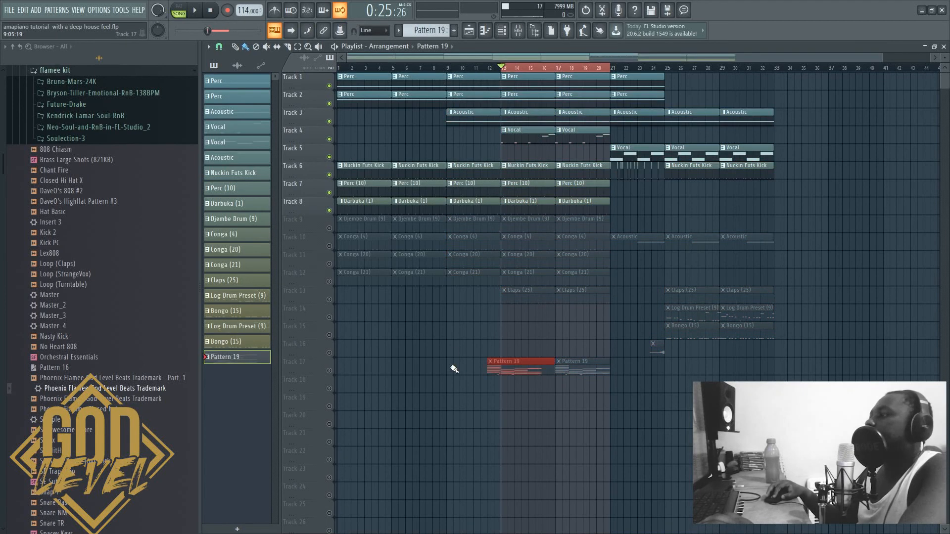
double_click(582, 368)
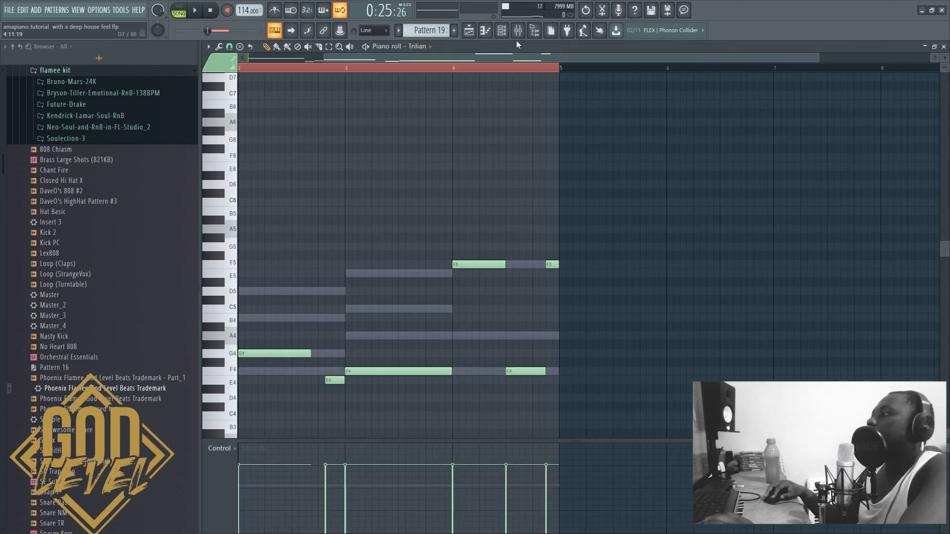
left_click(514, 31)
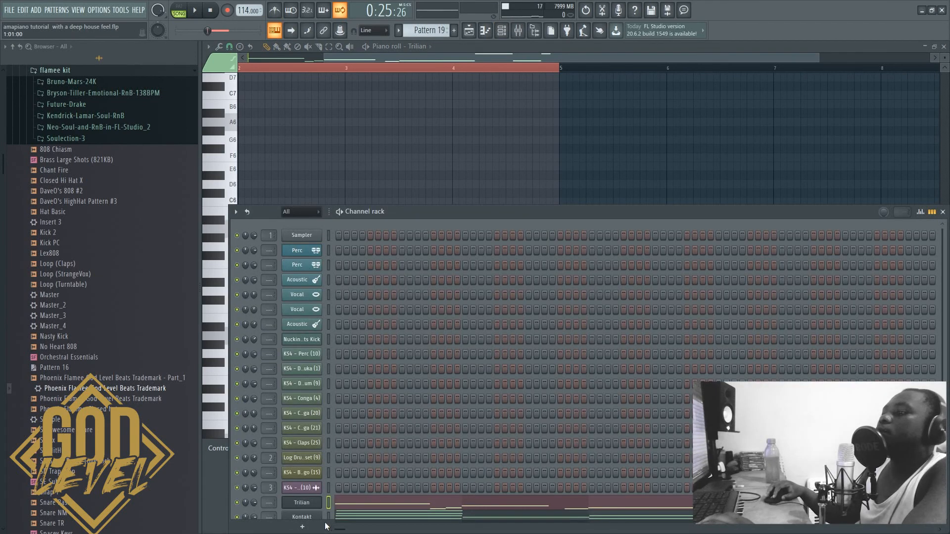
left_click_drag(396, 211, 391, 94)
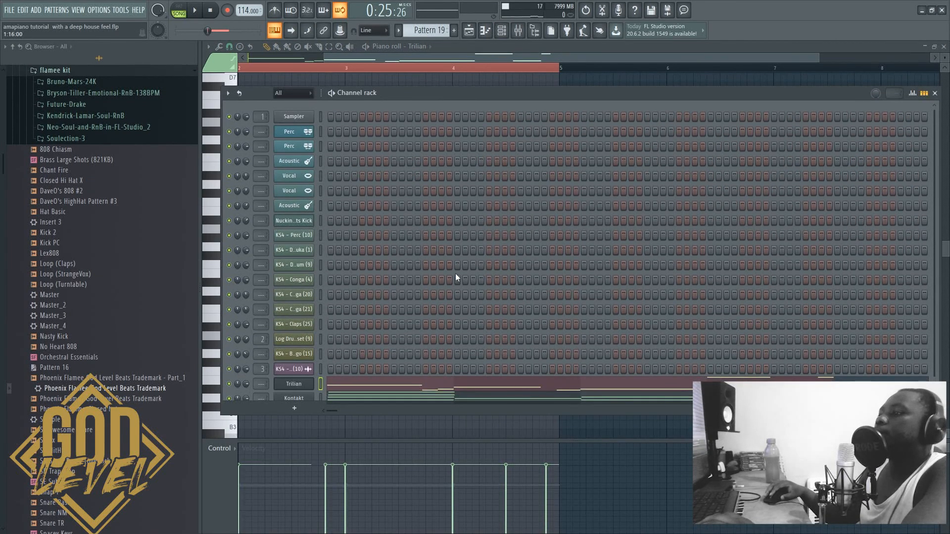
- Audition Pattern 19 in pattern mode while showing the Kontakt channel's chords in the piano roll
left_click(197, 11)
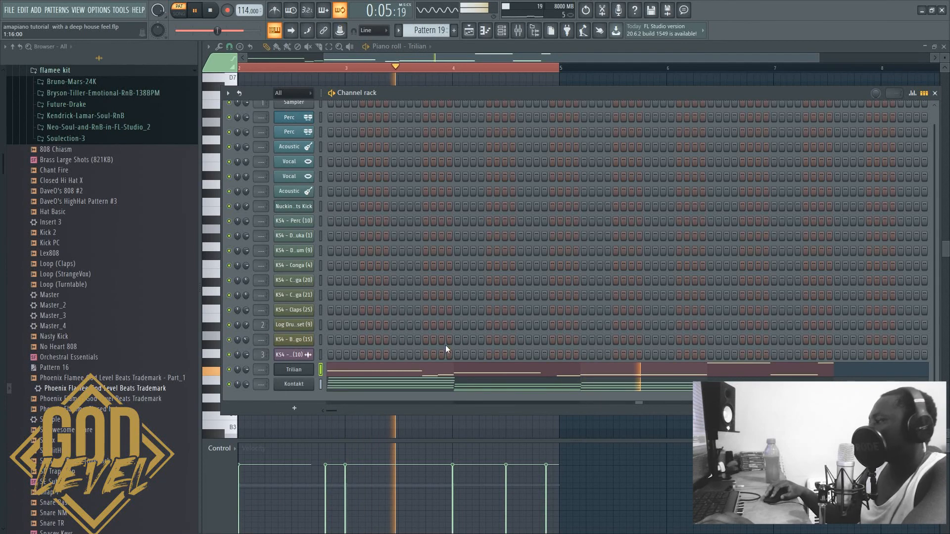
left_click(445, 385)
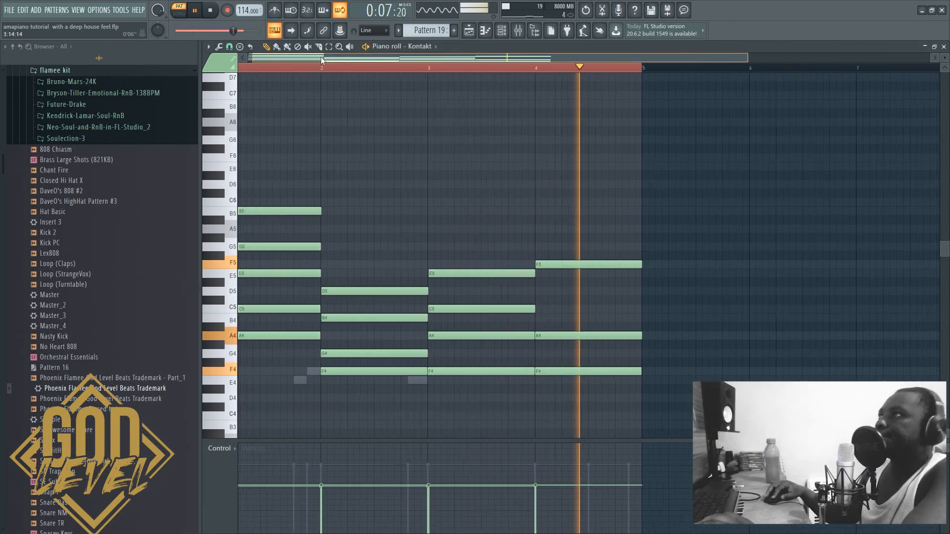
scroll(738, 242, "up", 3)
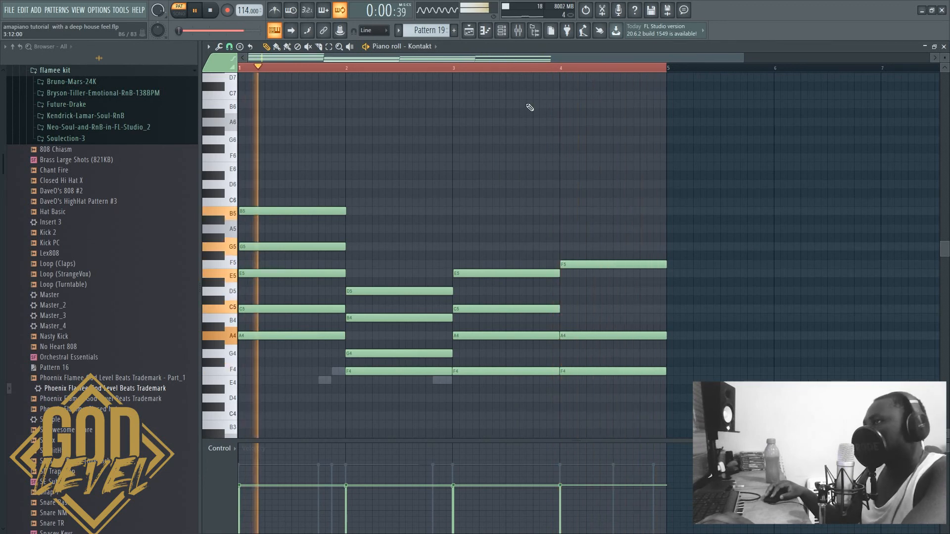
key("space")
- Switch the piano roll to Pattern 19's Trilian bass notes and audition the pattern again
double_click(443, 384)
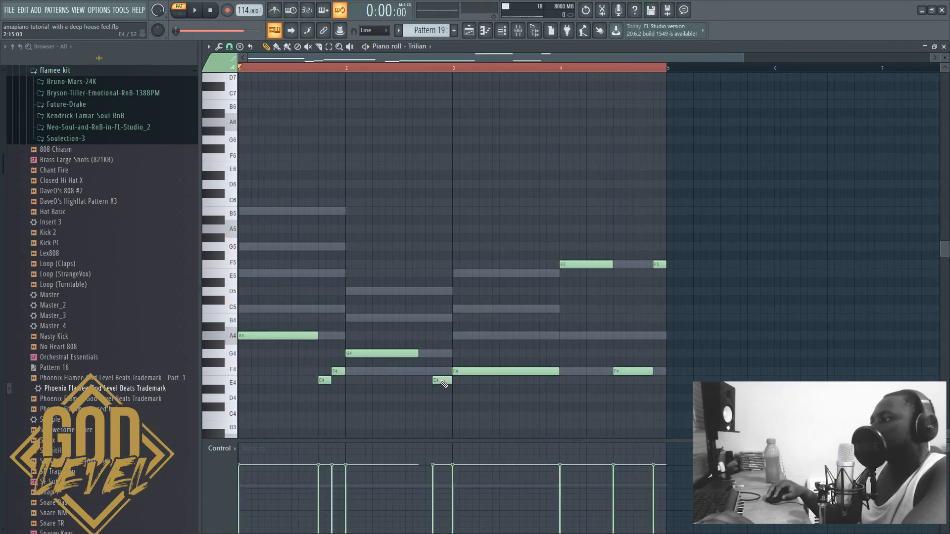
key("space")
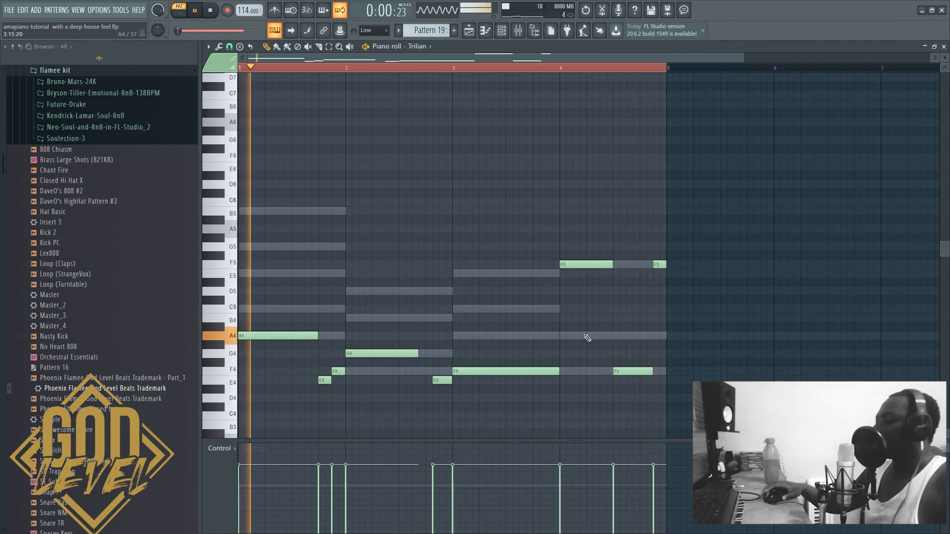
key("space")
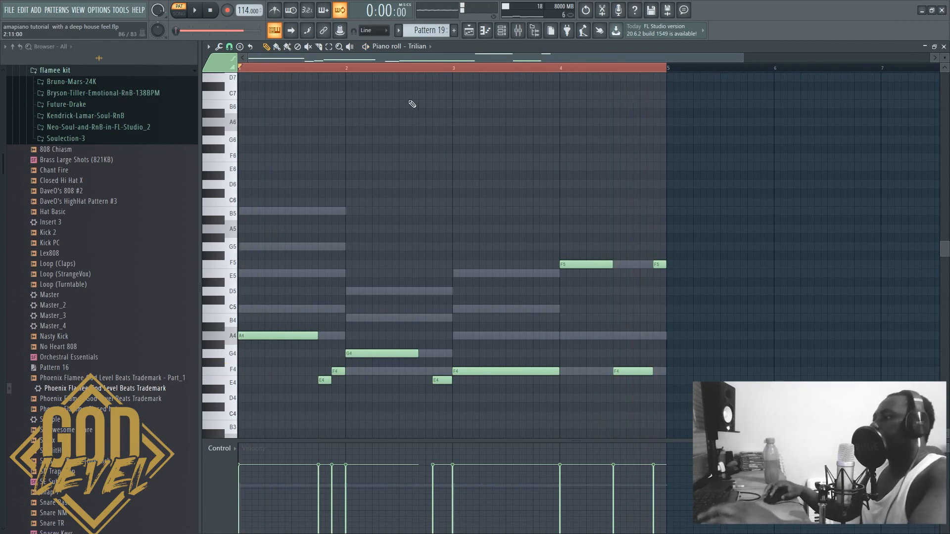
- Return to the playlist and unmute Tracks 9 through 13, from Djembe Drum (9) to Claps (25)
left_click(468, 30)
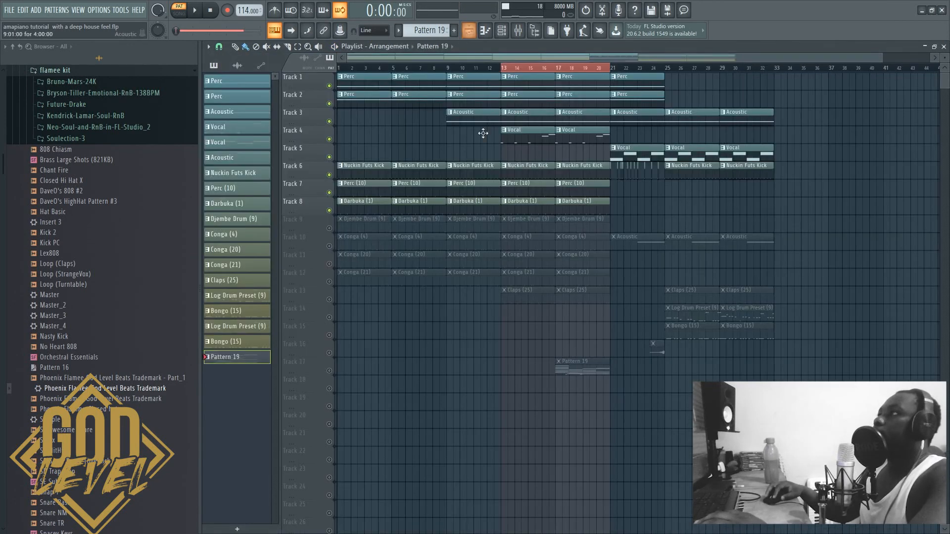
left_click(329, 228)
left_click(329, 246)
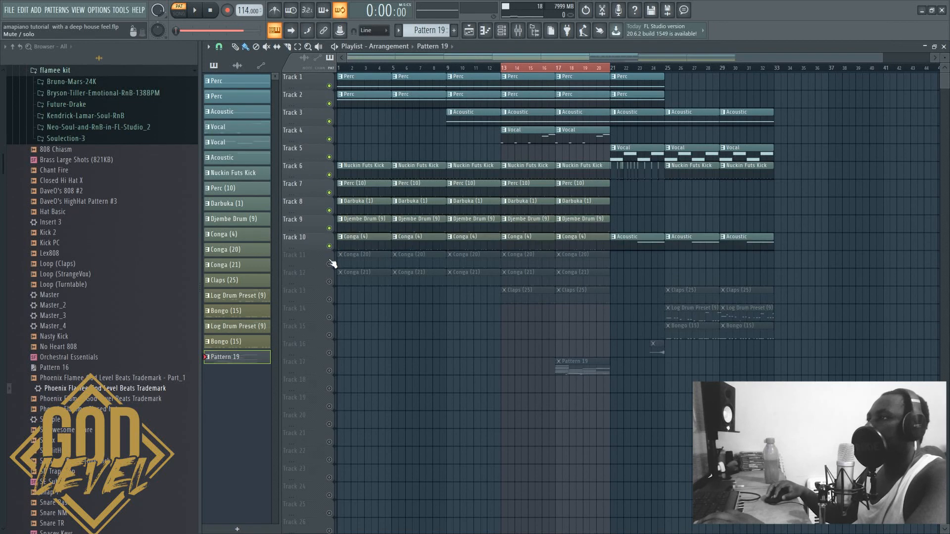
left_click(329, 264)
left_click(329, 281)
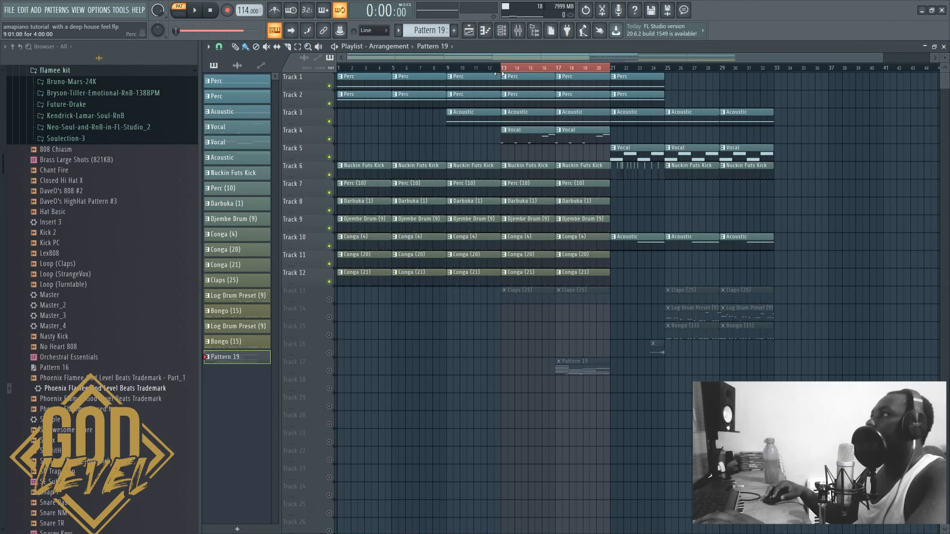
left_click(329, 300)
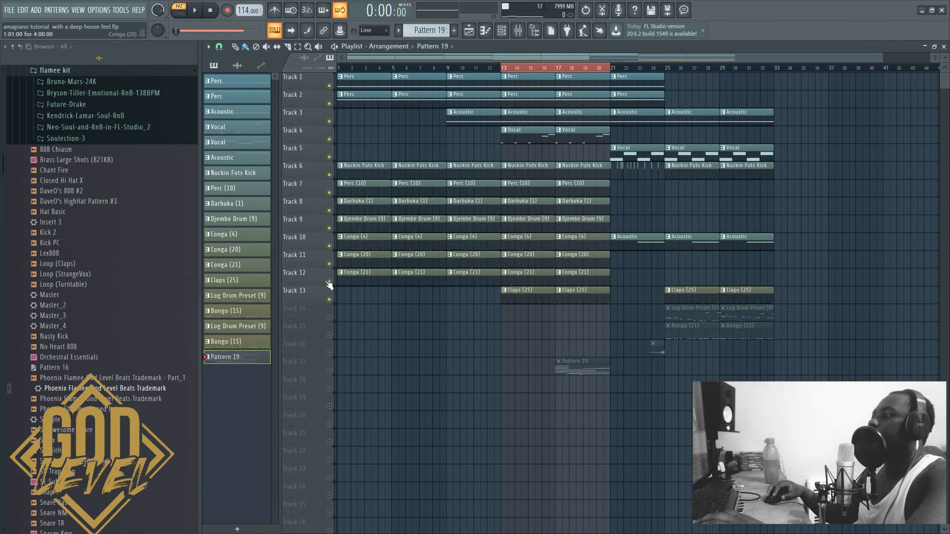
- Unmute Track 17 with Pattern 19 and play the arrangement from bar 13
left_click(328, 372)
left_click(503, 74)
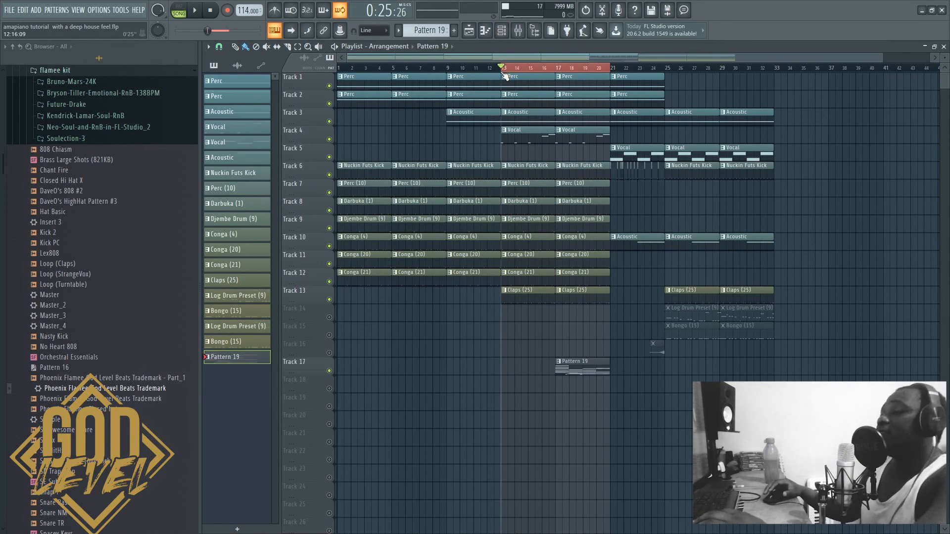
key("space")
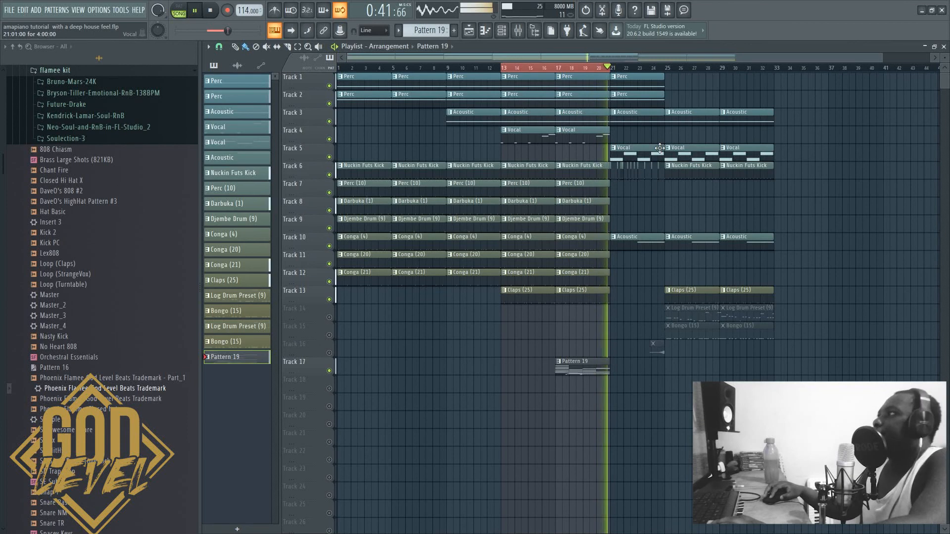
key("space")
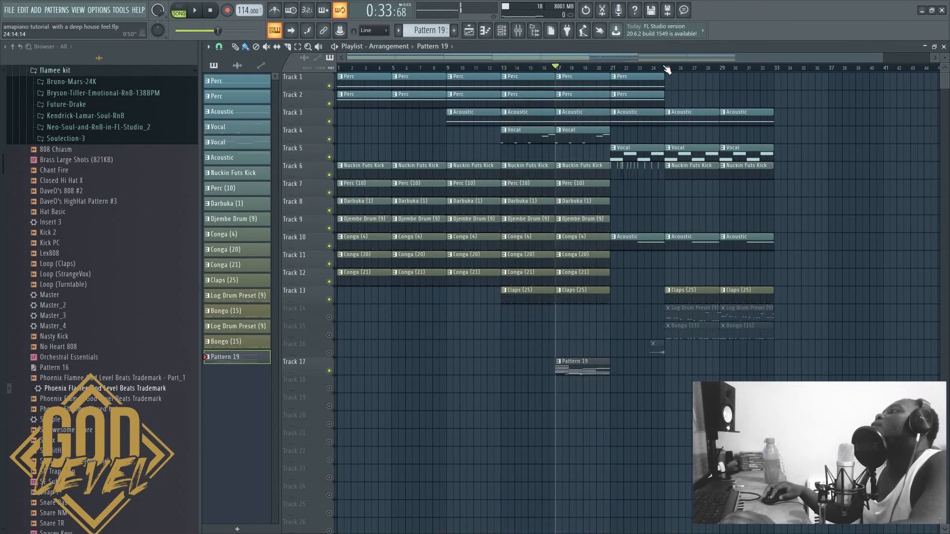
- Select bars 25 through 32 in the playlist and display the Log Drum Preset (9) clip's notes in the piano roll
left_click_drag(668, 73, 780, 89)
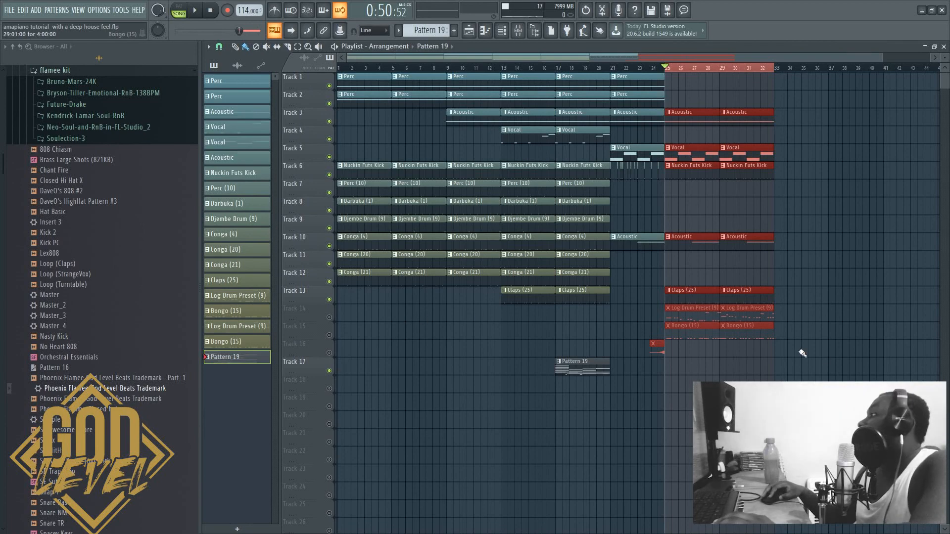
double_click(688, 319)
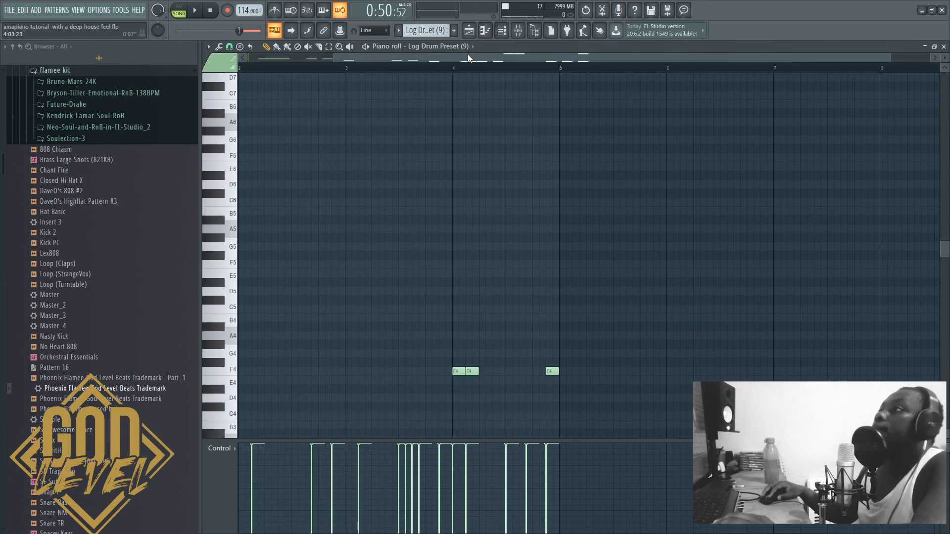
left_click(410, 47)
left_click(384, 57)
scroll(583, 278, "down", 4)
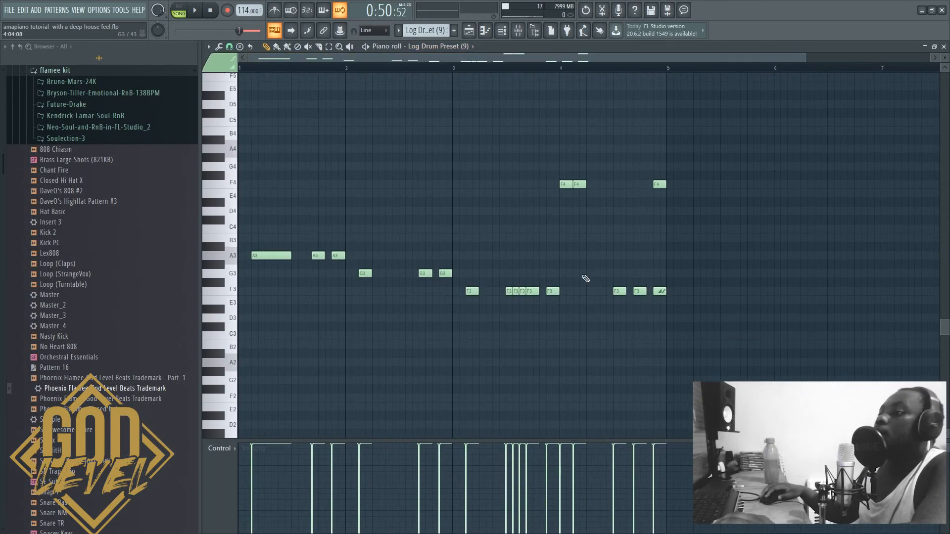
scroll(511, 235, "up", 1)
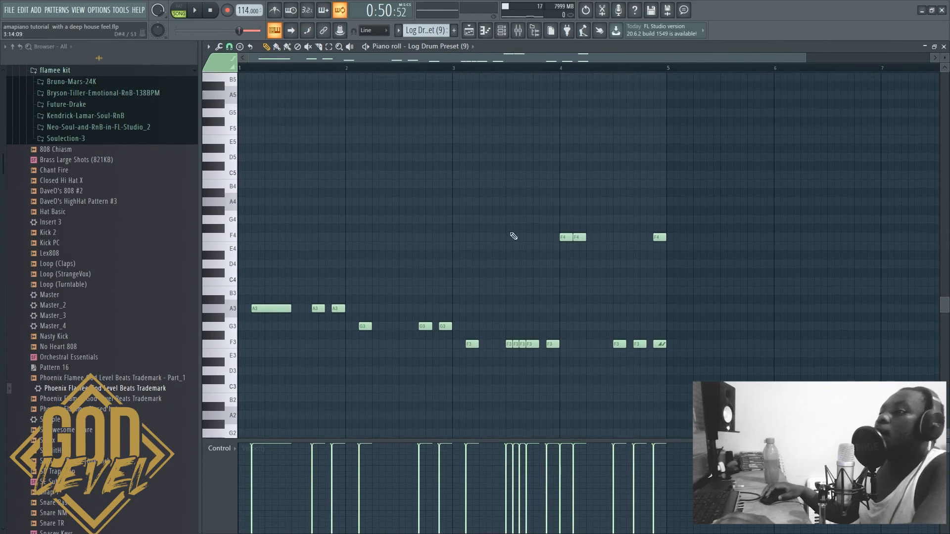
- Audition the Log Drum Preset (9) pattern on its own in pattern mode twice
left_click(195, 11)
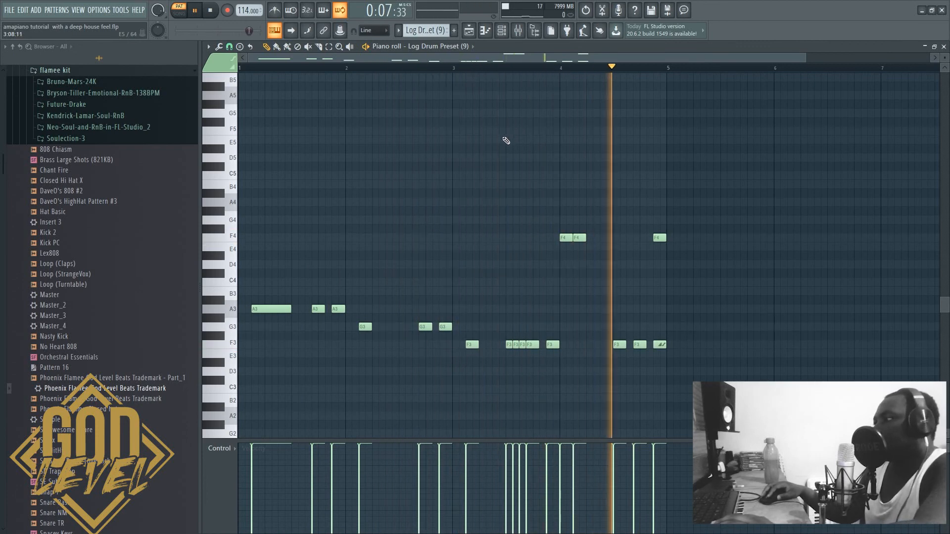
key("space")
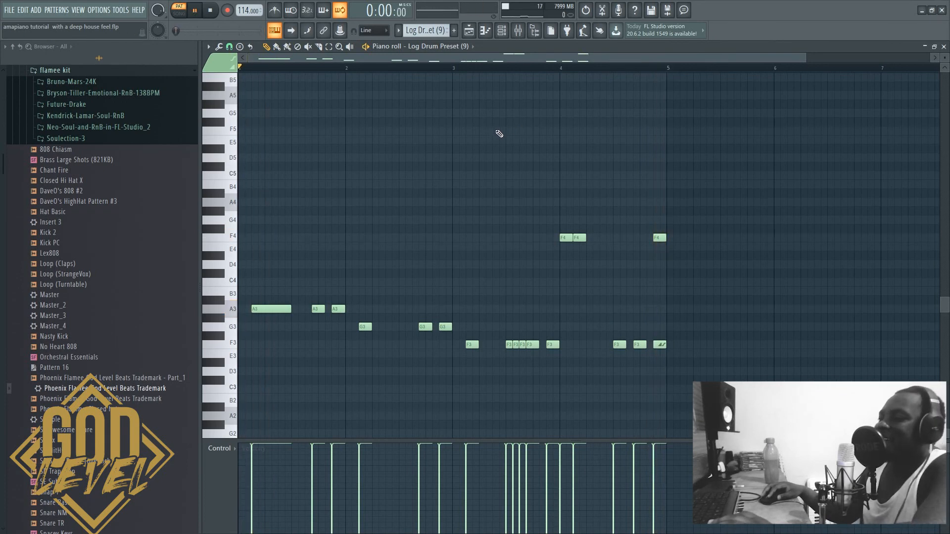
key("space")
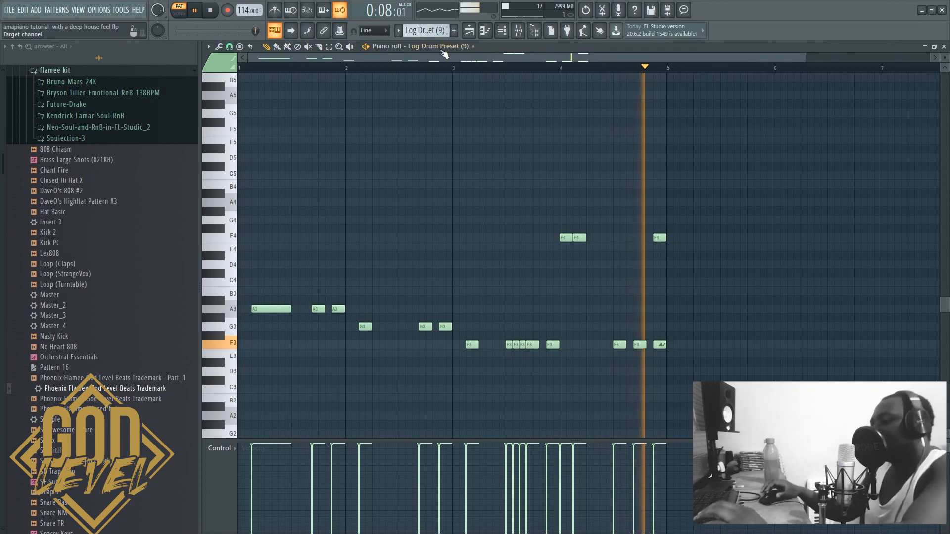
key("space")
- Switch to the Bongo (15) pattern, show its notes in the piano roll and audition it
scroll(426, 32, "down", 6)
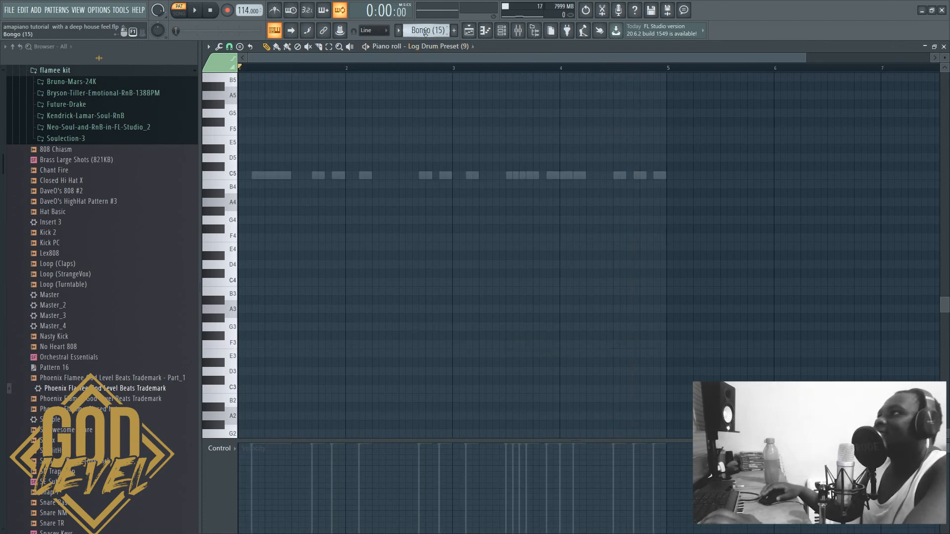
left_click(501, 31)
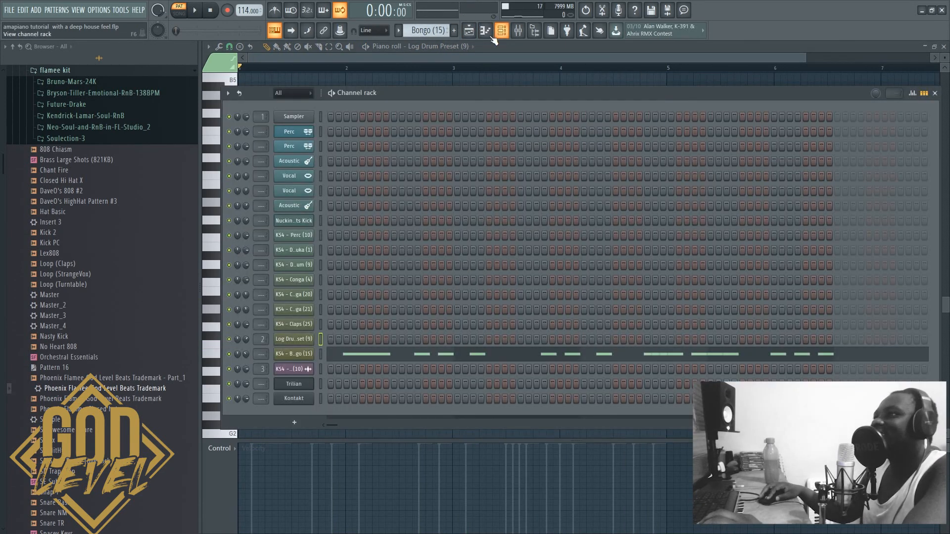
left_click(341, 355)
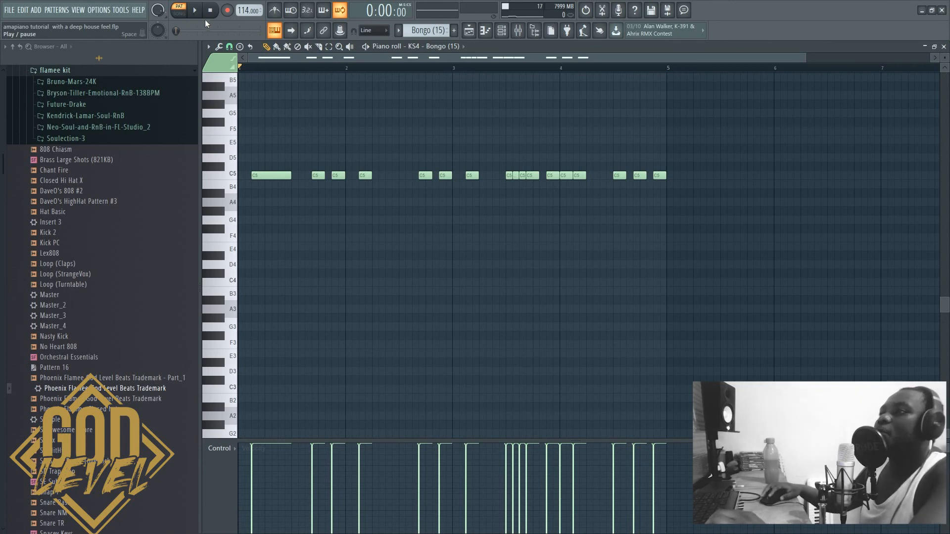
key("space")
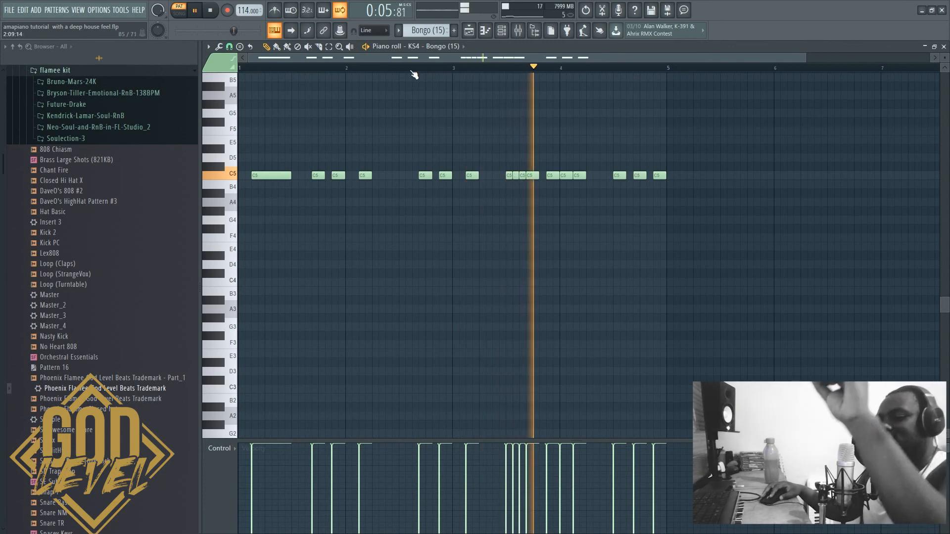
key("space")
- Return to the playlist and unmute Tracks 14, 15 and 16, covering the log drum, bongo and crash clips
left_click(469, 30)
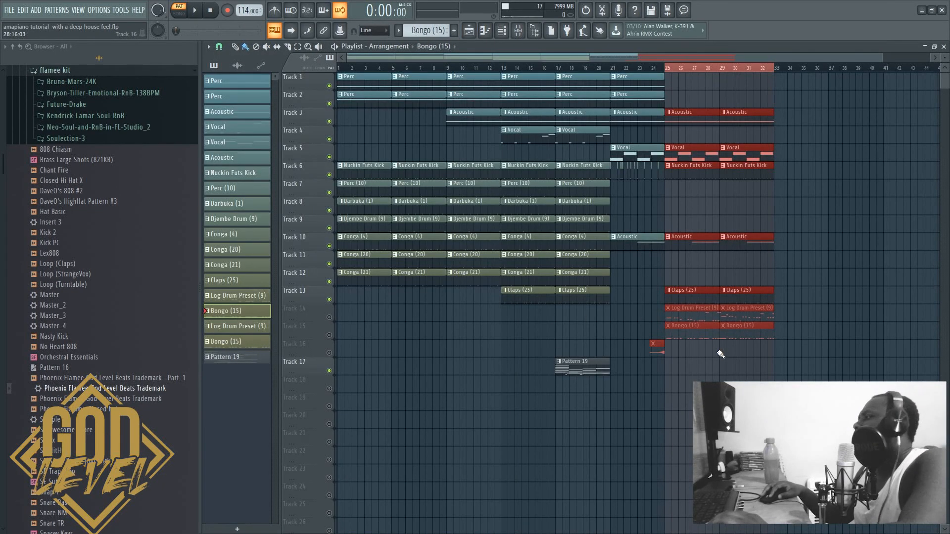
left_click(329, 317)
left_click(329, 335)
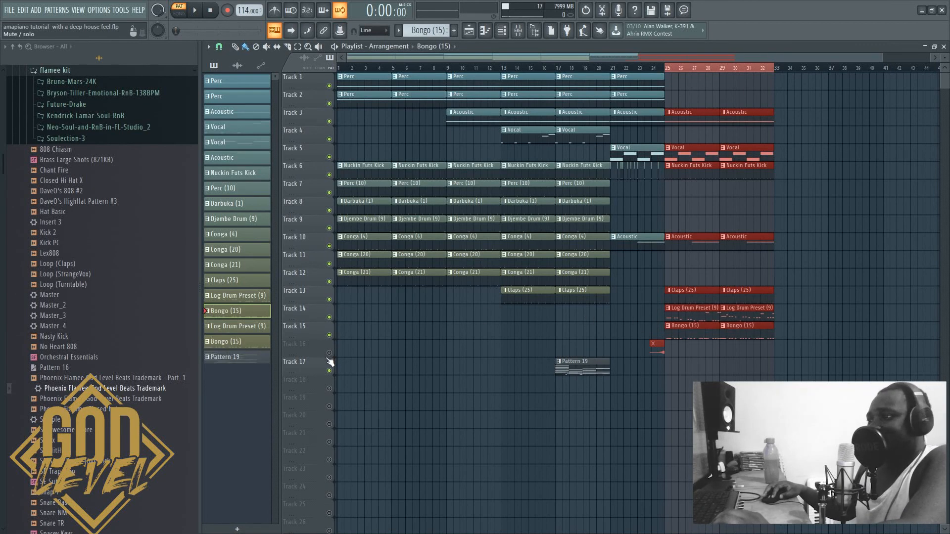
left_click(329, 353)
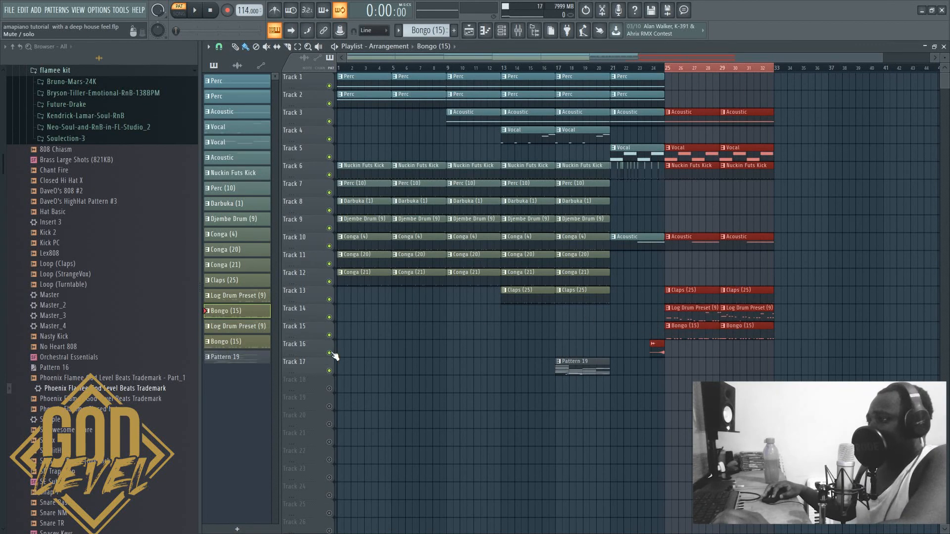
- Show the Cymbal & Crash (10) sample settings and its mixer effects: Fruity Reeverb 2, Gross Beat and Fruity delay 2
double_click(659, 349)
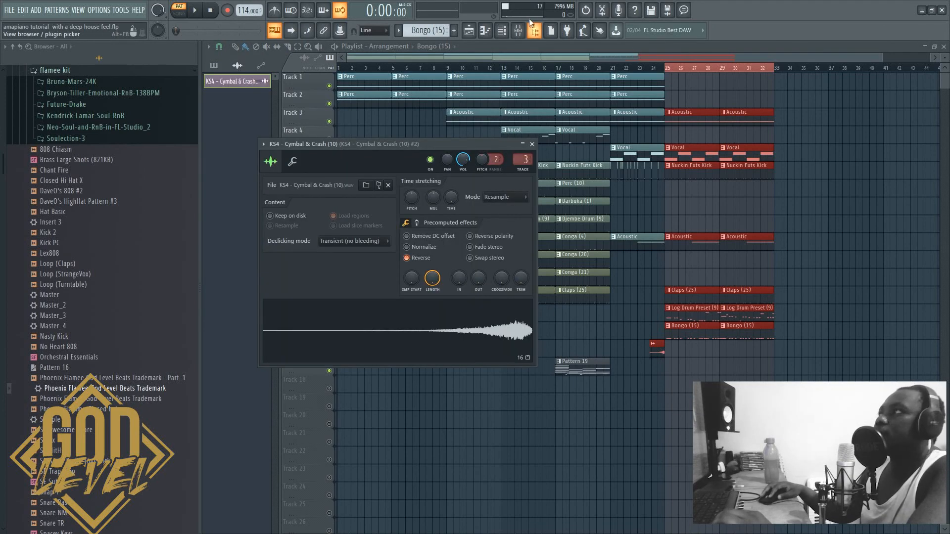
key("F9")
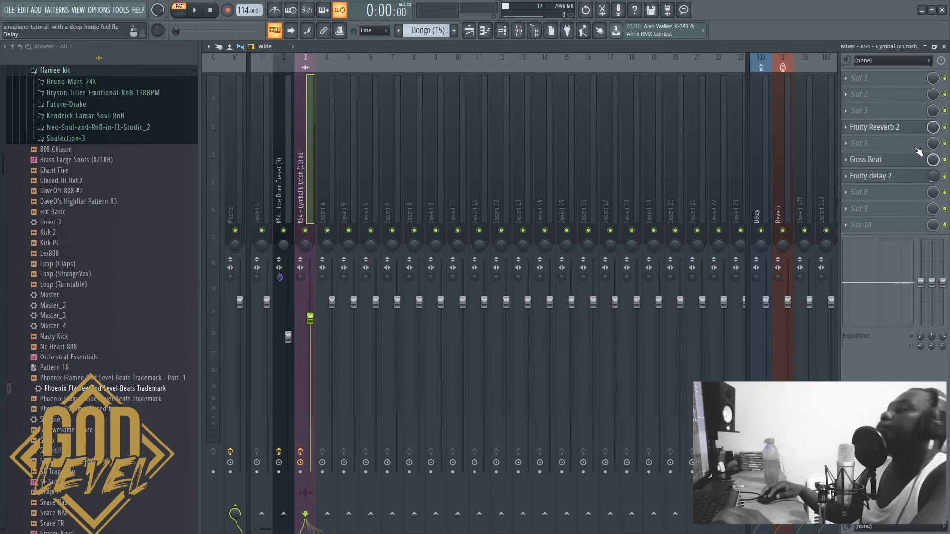
left_click(892, 130)
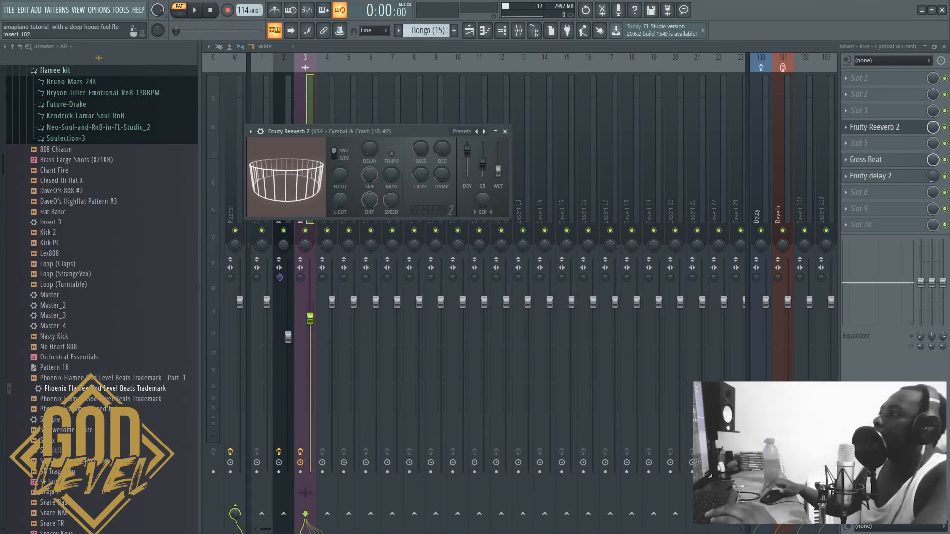
left_click(906, 160)
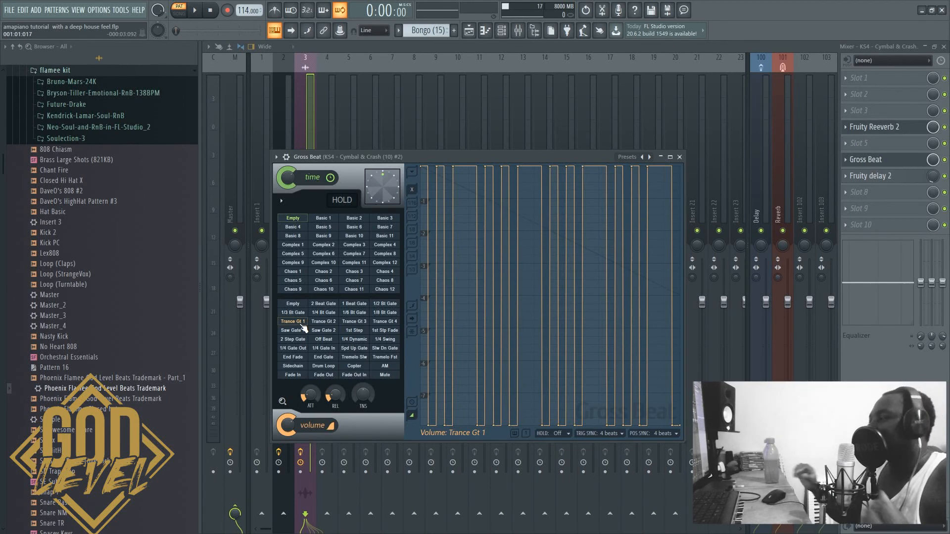
left_click(884, 177)
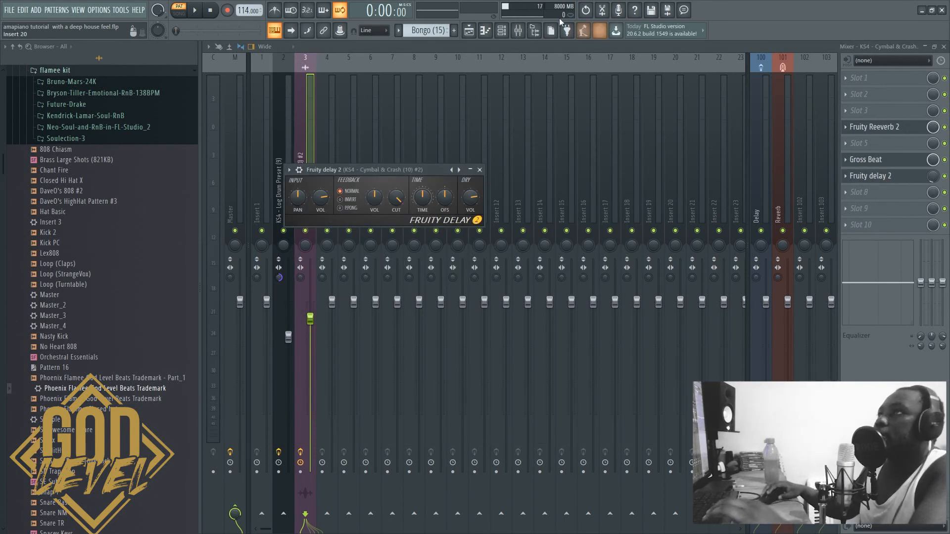
- Solo Track 16 in the playlist and play its reversed crash from just before the clip
left_click(469, 30)
right_click(330, 354)
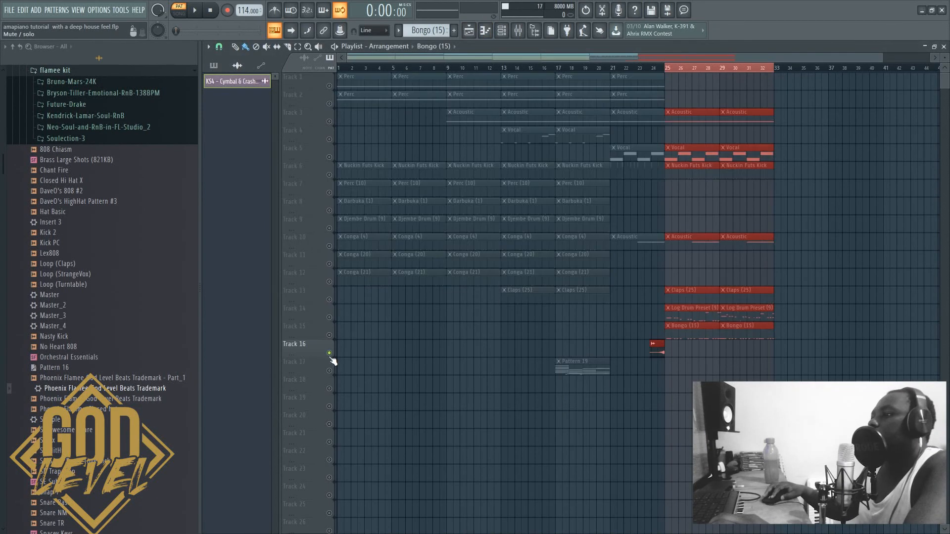
left_click(644, 74)
key("space")
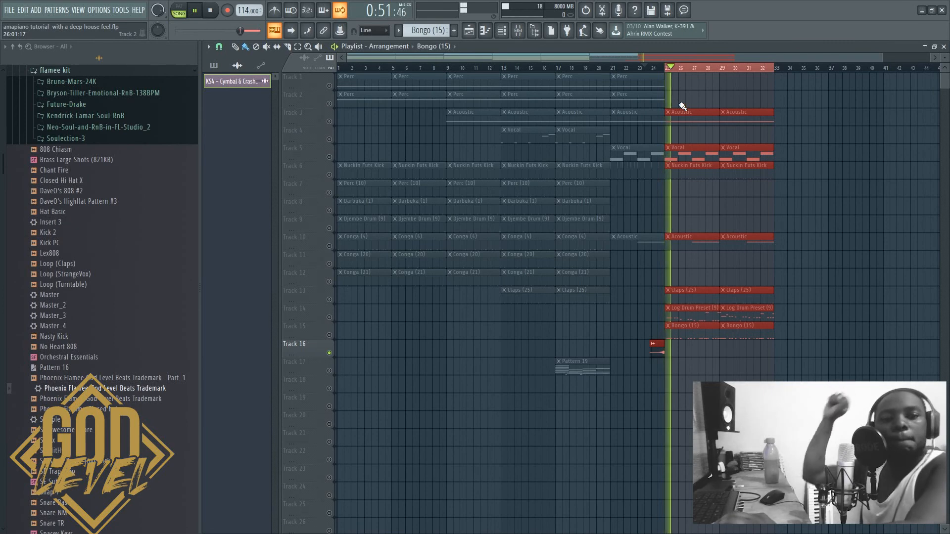
key("space")
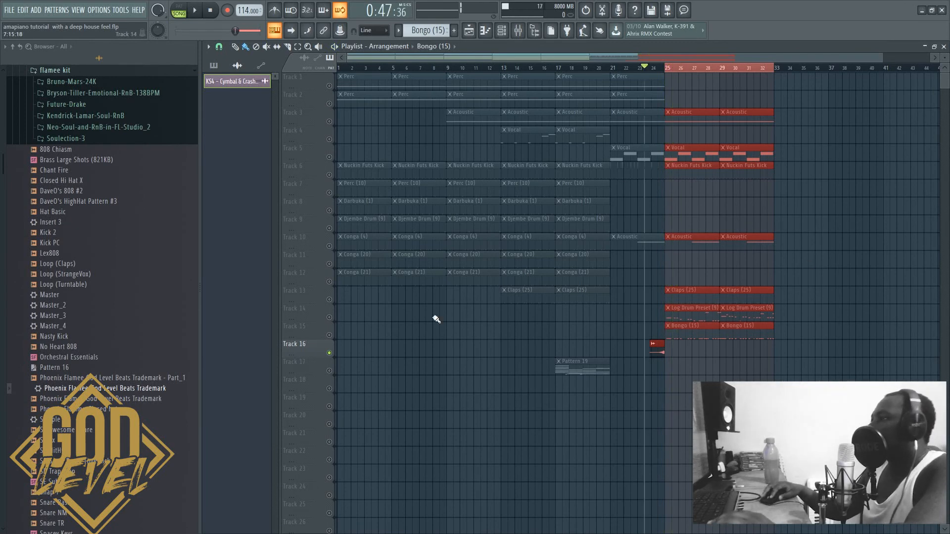
- Take Track 16 out of solo and play the crash transition into bar 25 with all tracks
left_click(329, 354, "ctrl")
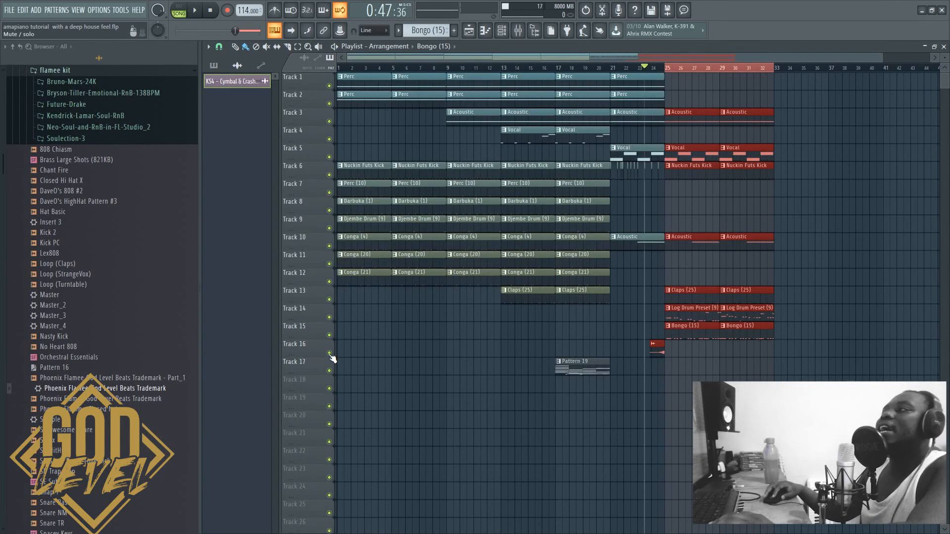
key("space")
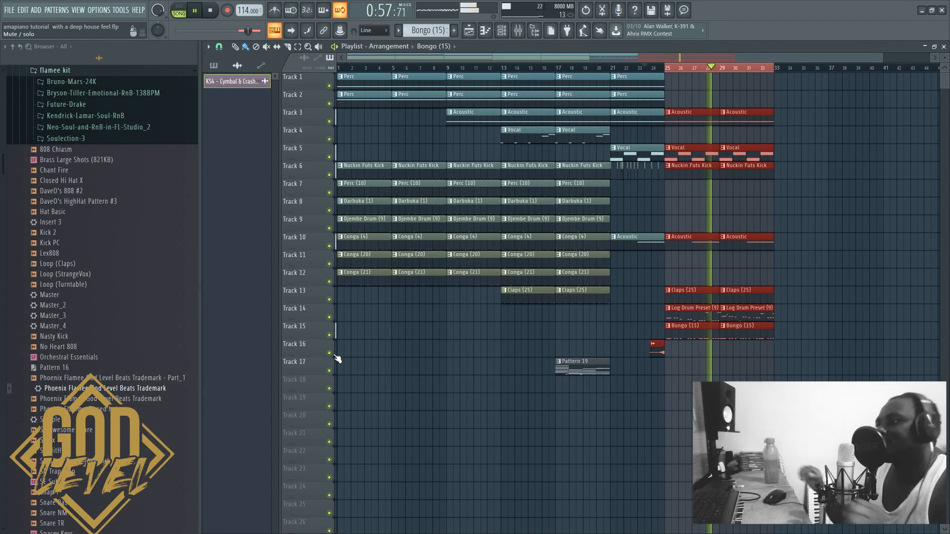
key("space")
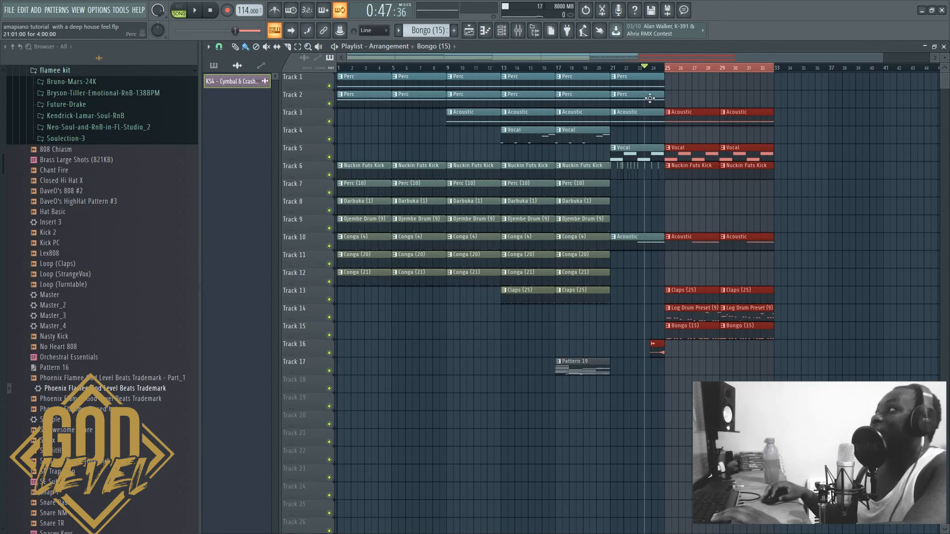
- Select bars 13 through 32 in the playlist and play that section from bar 13
left_click_drag(667, 71, 498, 69)
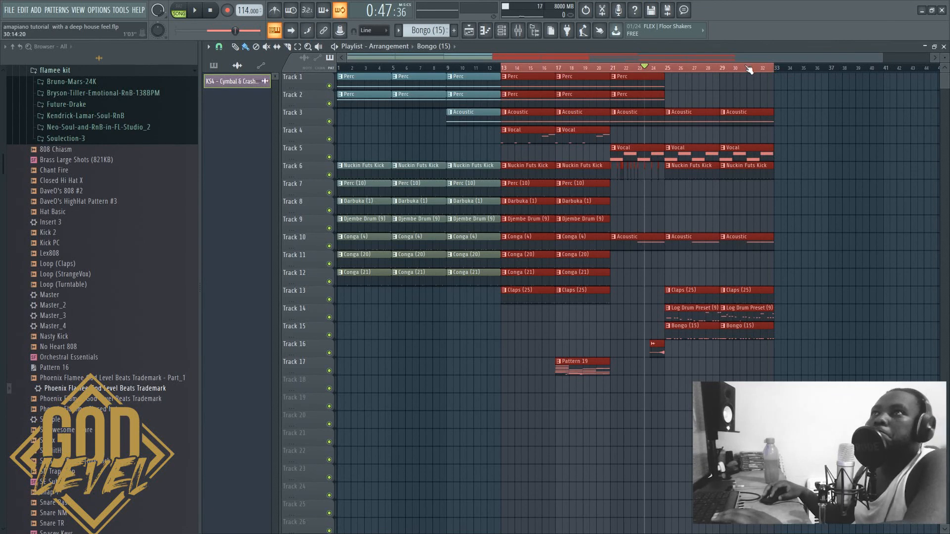
left_click(504, 73)
key("space")
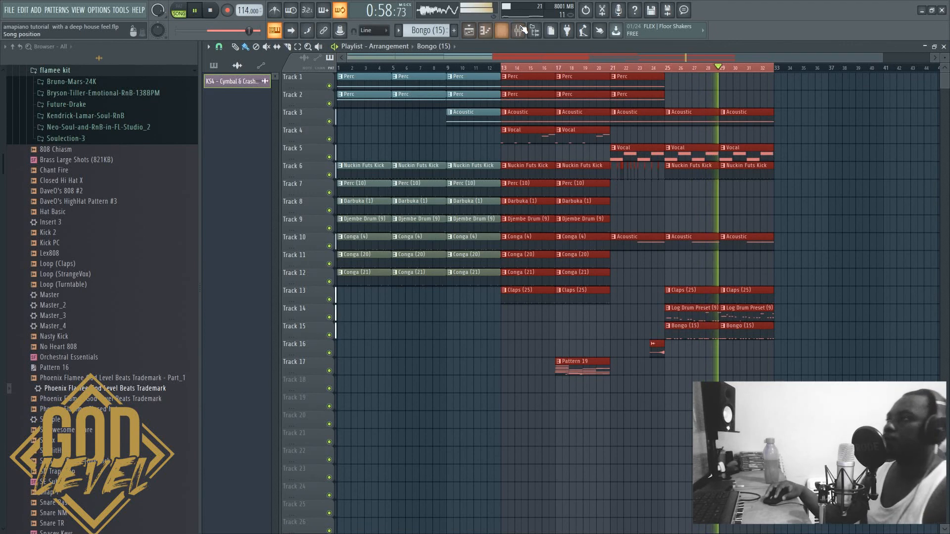
left_click(212, 11)
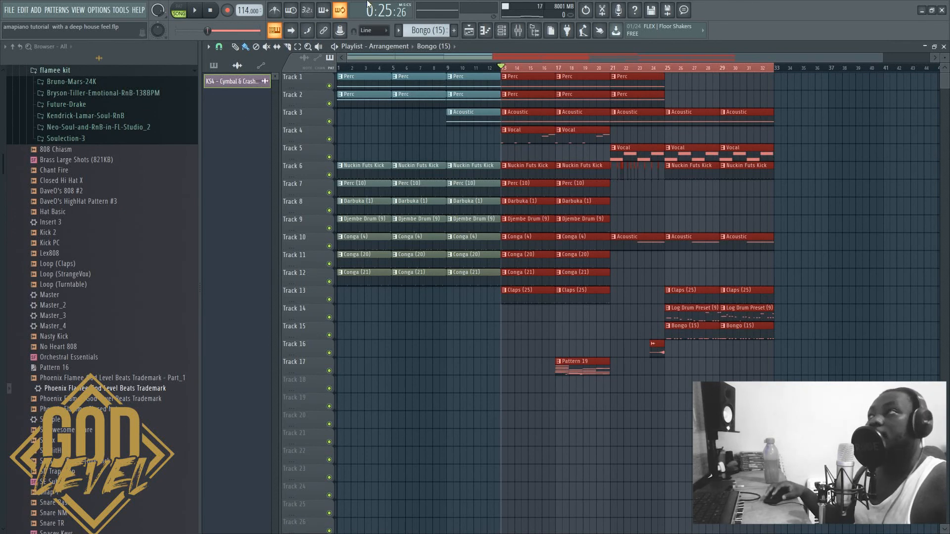
- Review the channel rack and the effects on the Log Drum Preset (9) mixer insert, and return to the playlist
left_click(502, 30)
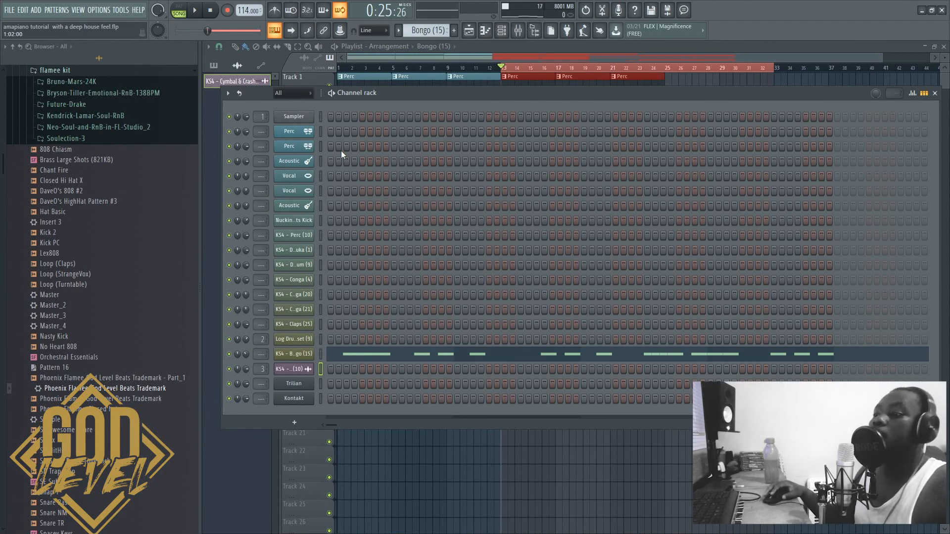
left_click(560, 49)
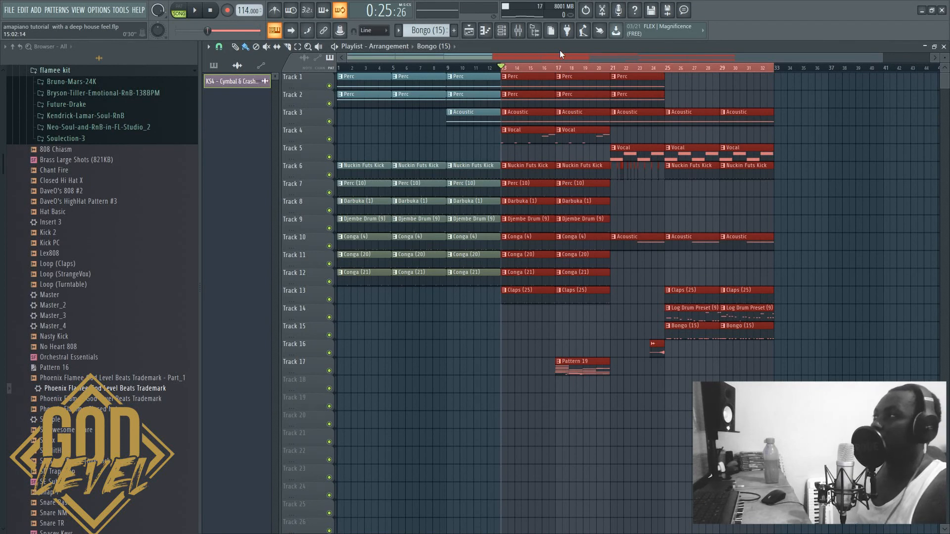
left_click(517, 31)
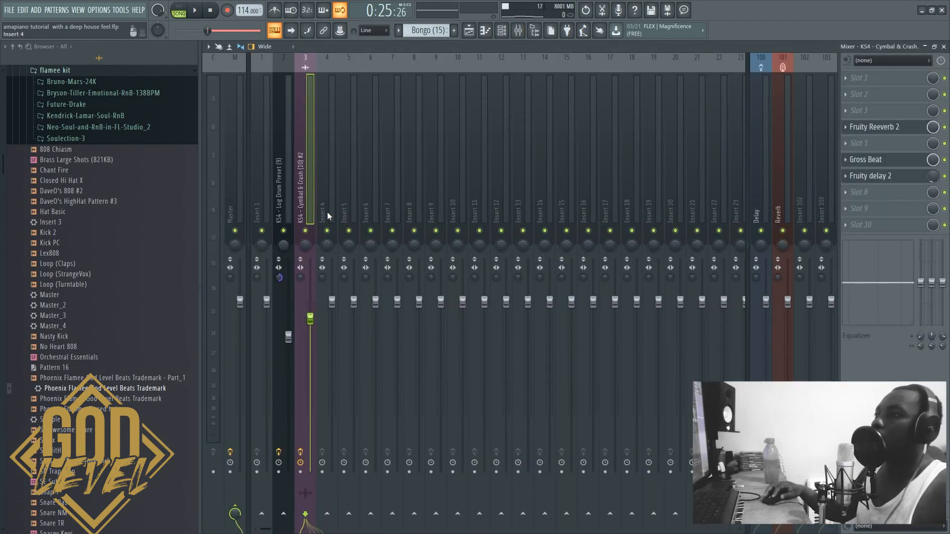
left_click(283, 197)
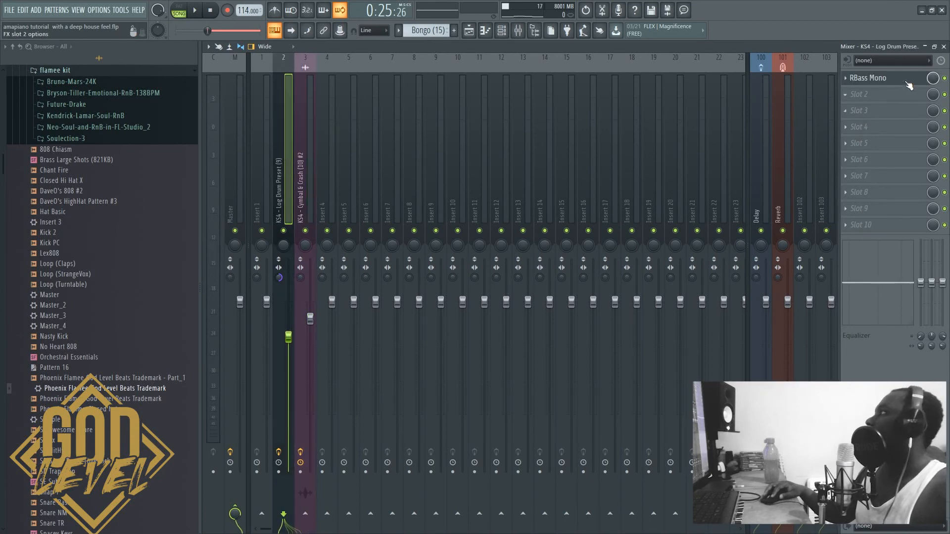
left_click(943, 47)
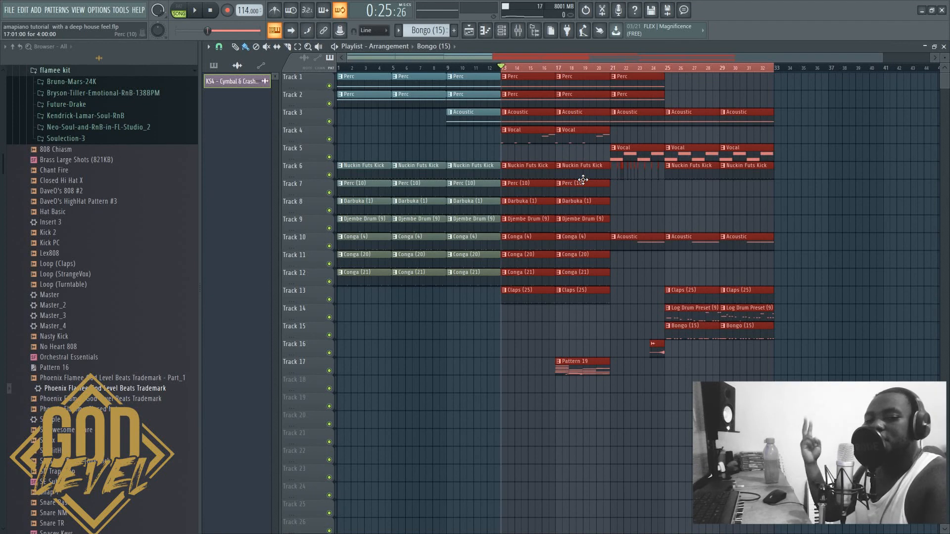
- Play the selected section of the arrangement again from bar 13
left_click(195, 11)
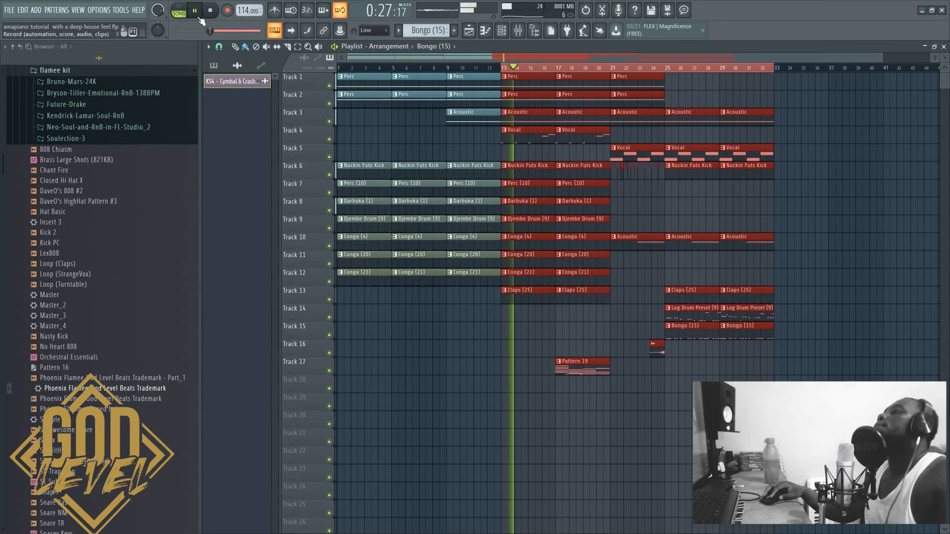